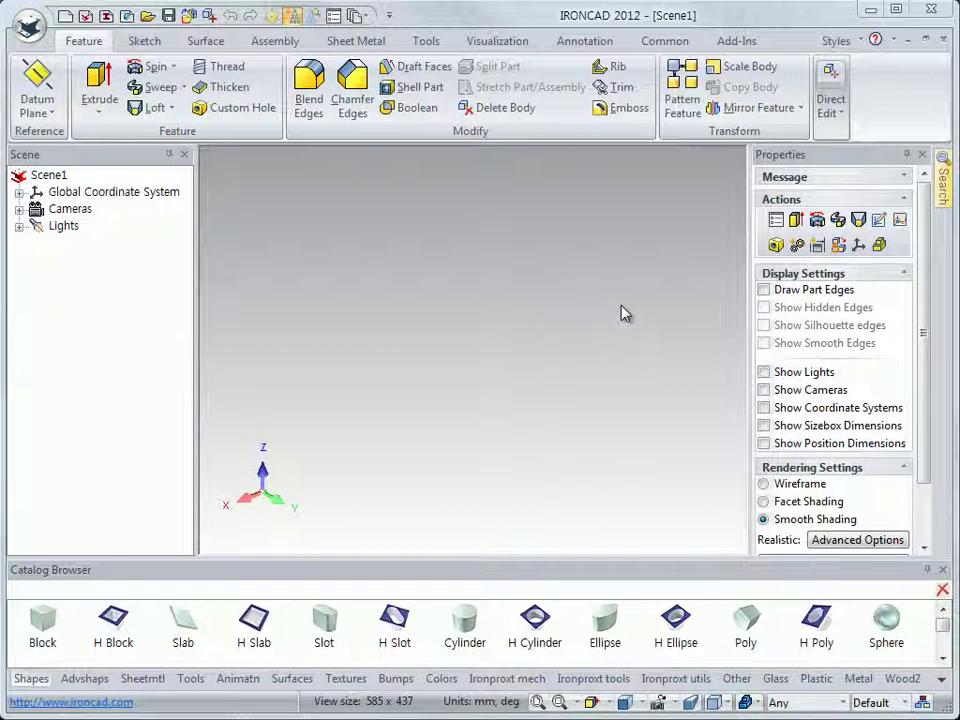
Step: Set the part creation mode to Innovative Part and place a Block shape in the middle of the scene
left_click(752, 704)
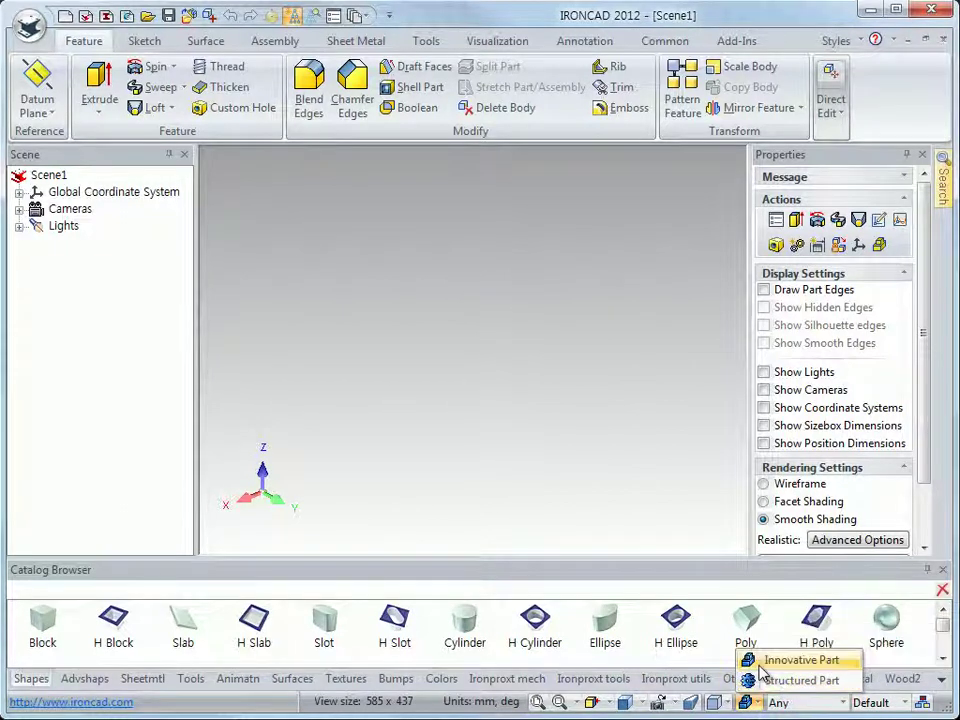
left_click(752, 663)
left_click_drag(43, 618, 470, 355)
left_click(520, 408)
left_click(485, 350)
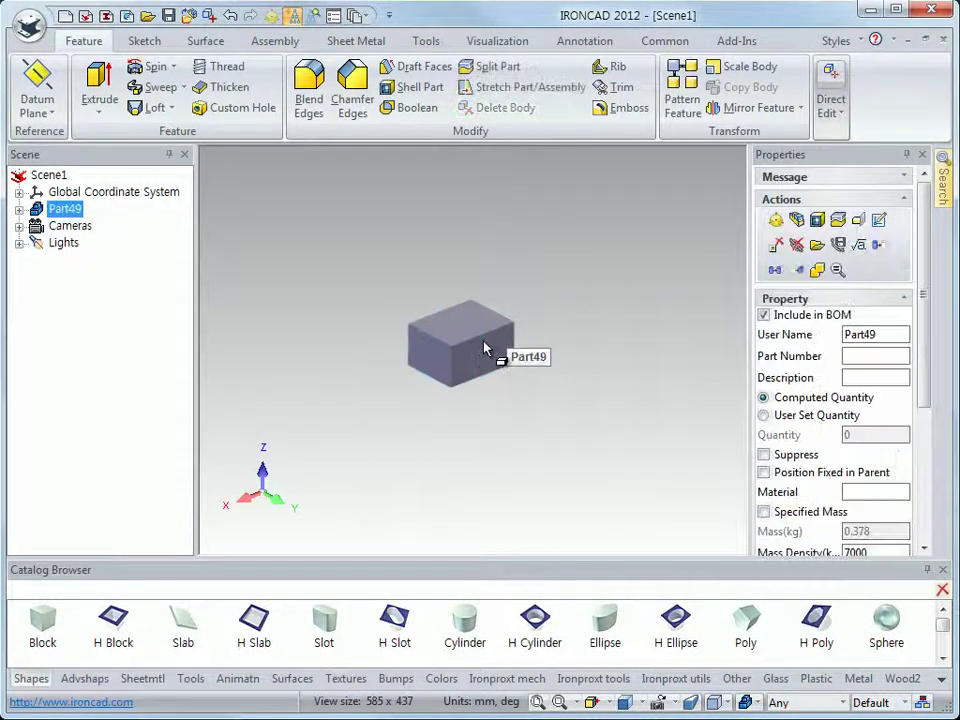
Step: Lengthen the block to about 78 mm and reduce its height to about 10 mm to form a flat base
left_click(484, 345)
left_click_drag(432, 357, 360, 377)
left_click_drag(439, 330, 445, 356)
left_click(467, 422)
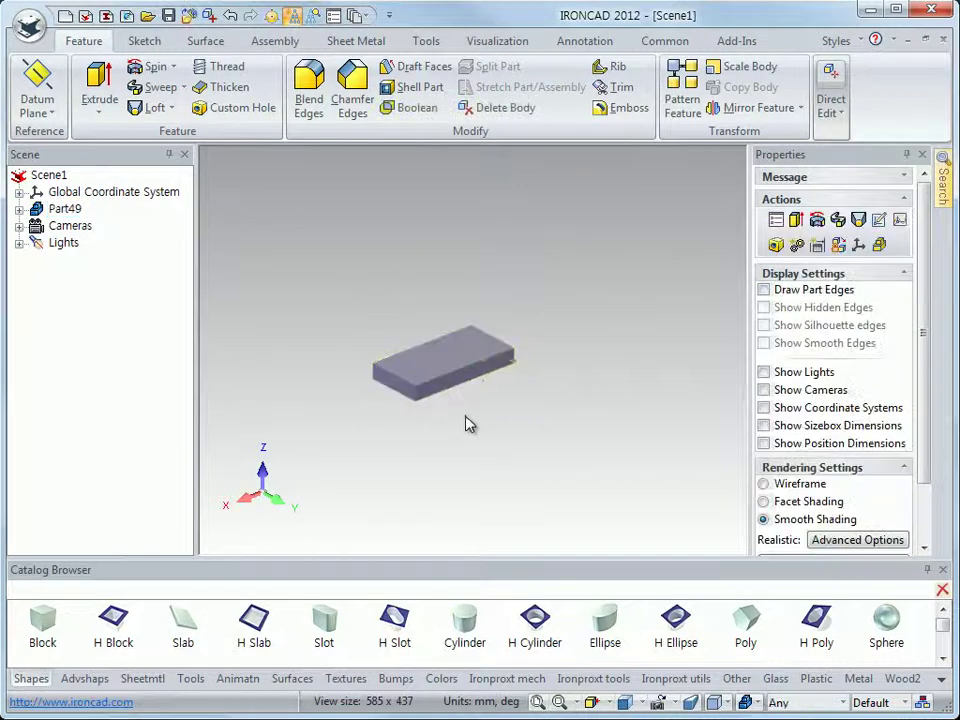
Step: Place a second Block on top of the base and shorten its length to about 30 mm
scroll(471, 381, "up", 4)
left_click_drag(60, 622, 378, 358)
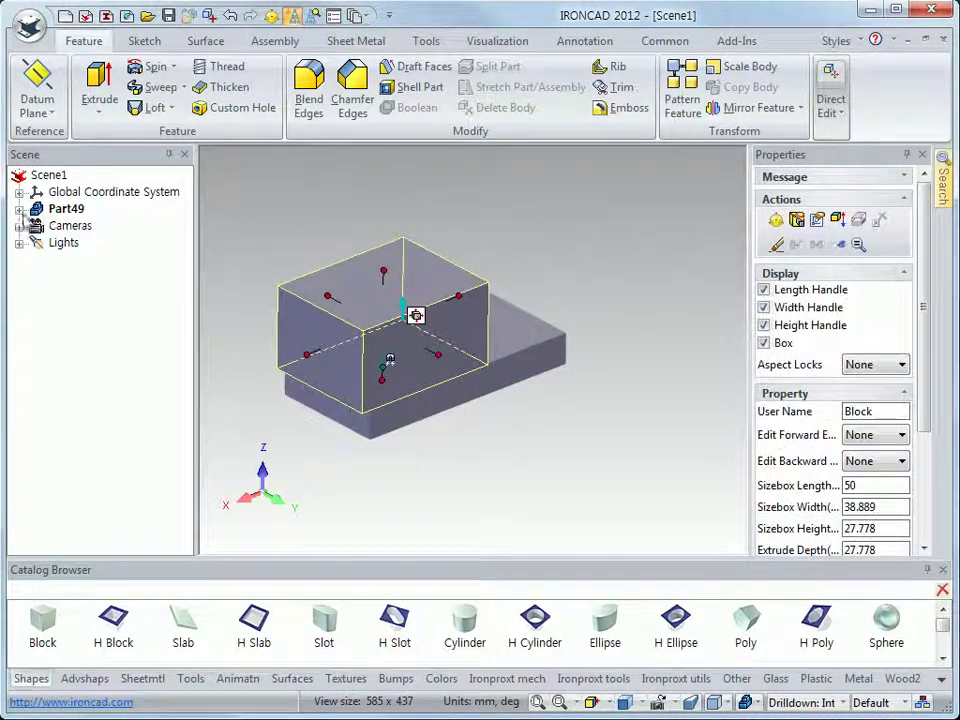
left_click(19, 209)
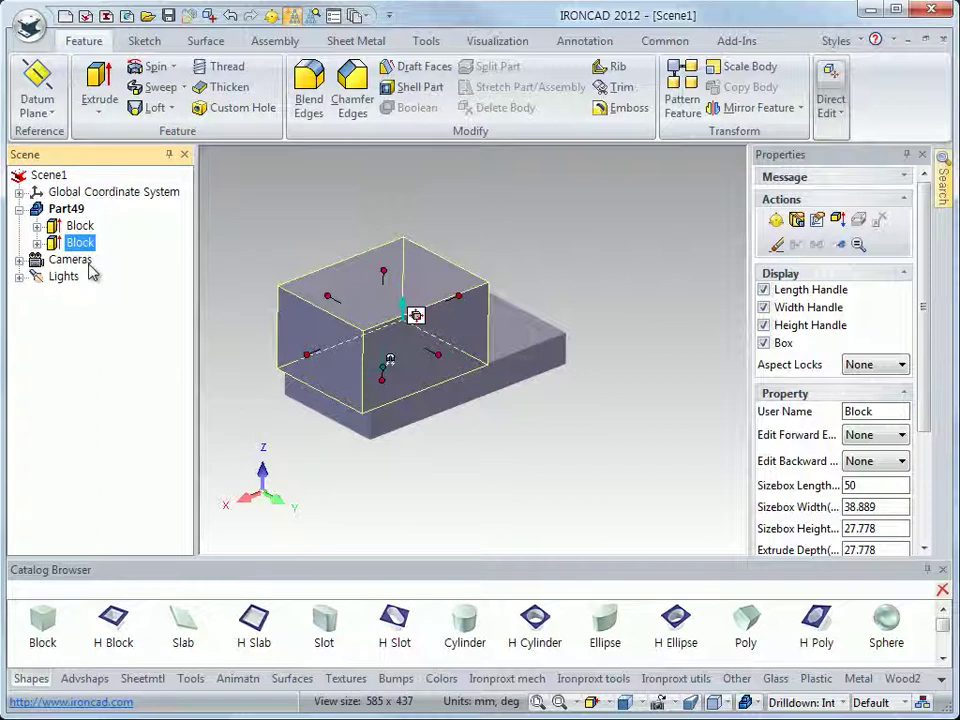
left_click_drag(306, 354, 384, 347)
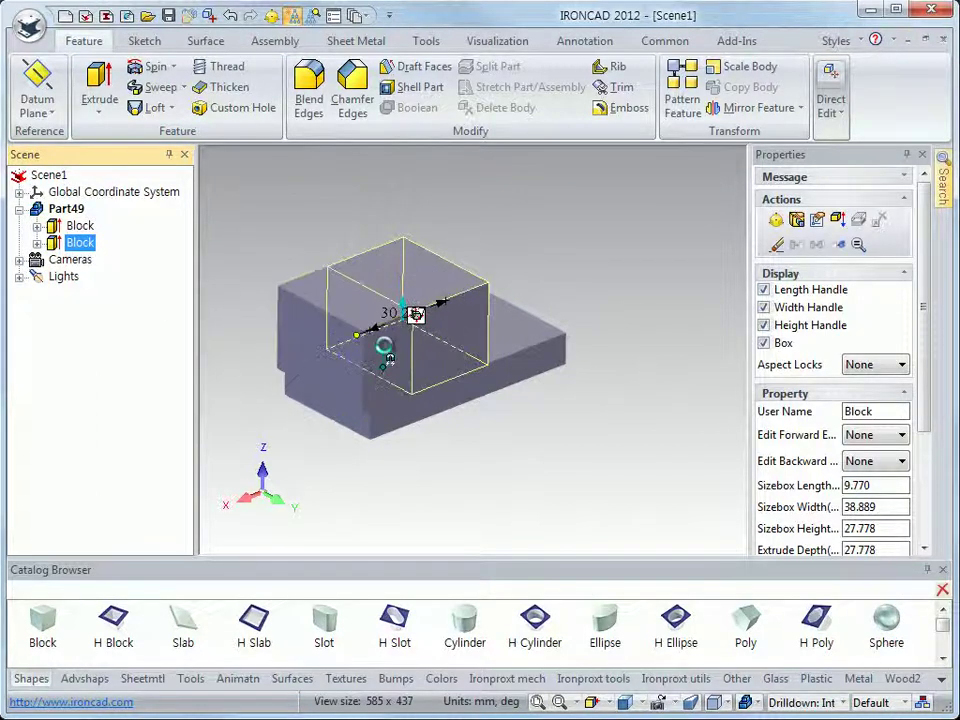
left_click(456, 514)
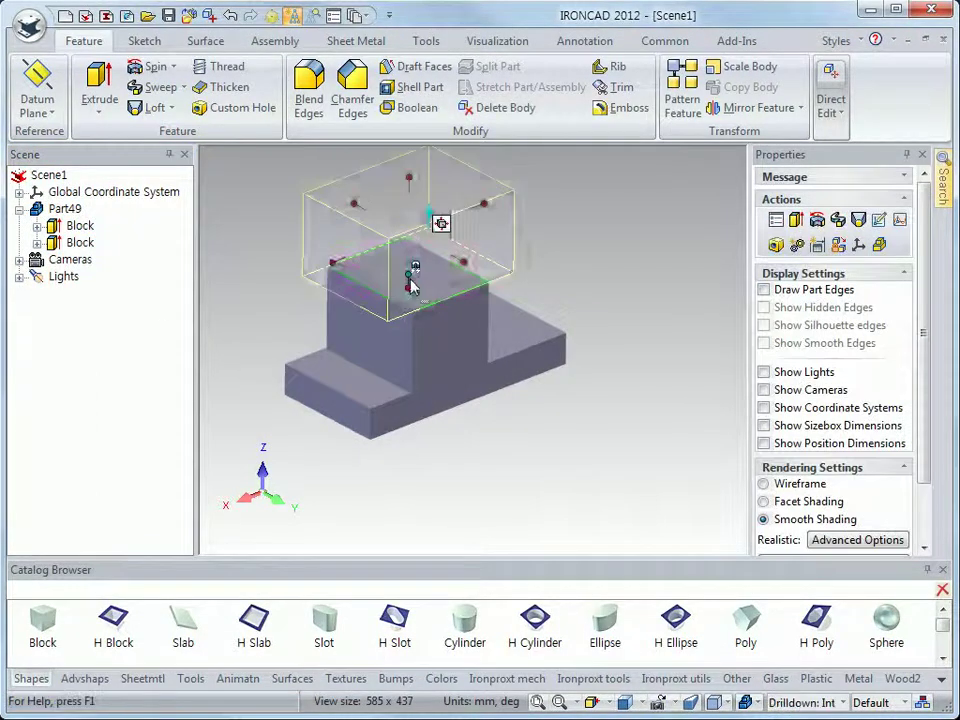
Step: Add a third Block on top of the middle block and reduce its height to about 8.7 mm
left_click_drag(410, 280, 410, 276)
left_click_drag(410, 180, 410, 262)
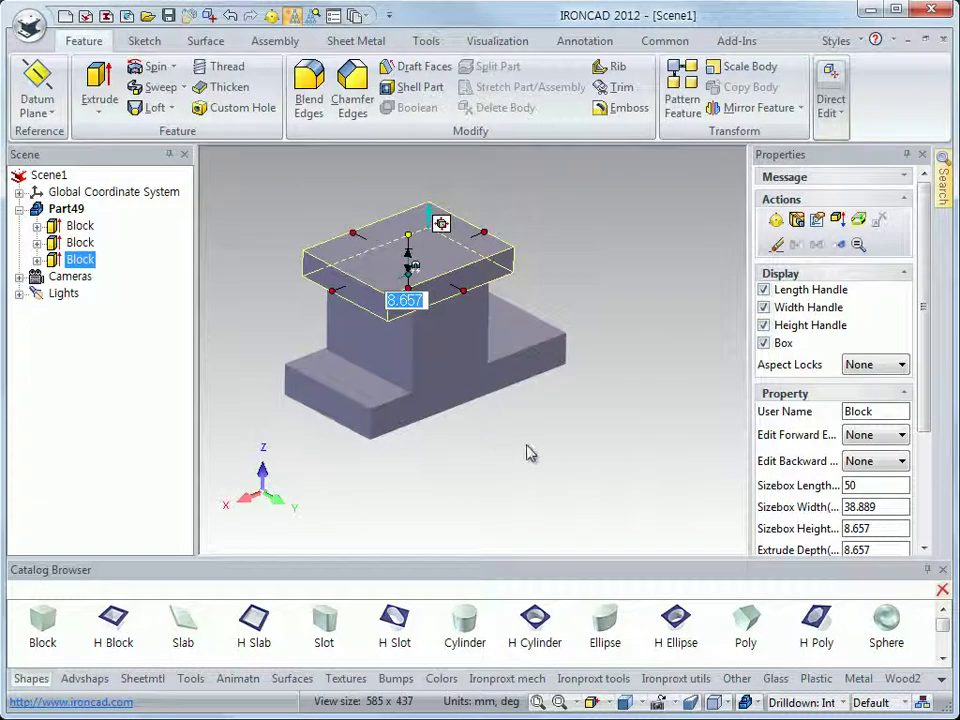
left_click(440, 438)
Step: Select the base and middle blocks individually to examine their size boxes and matching entries in the part's feature list
left_click(365, 415)
left_click(365, 415)
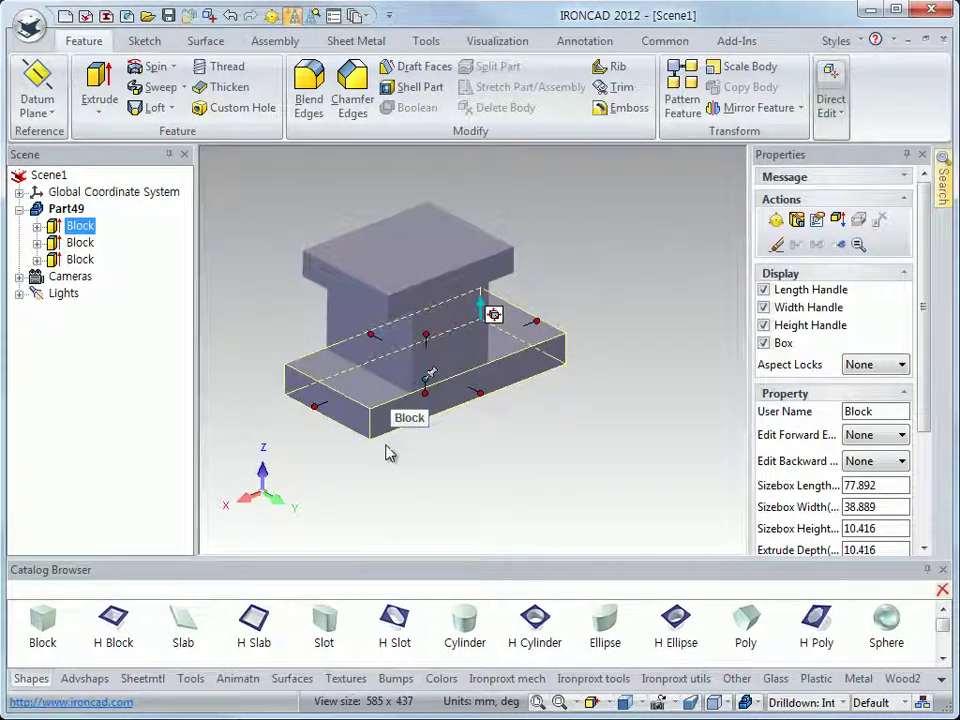
left_click(432, 466)
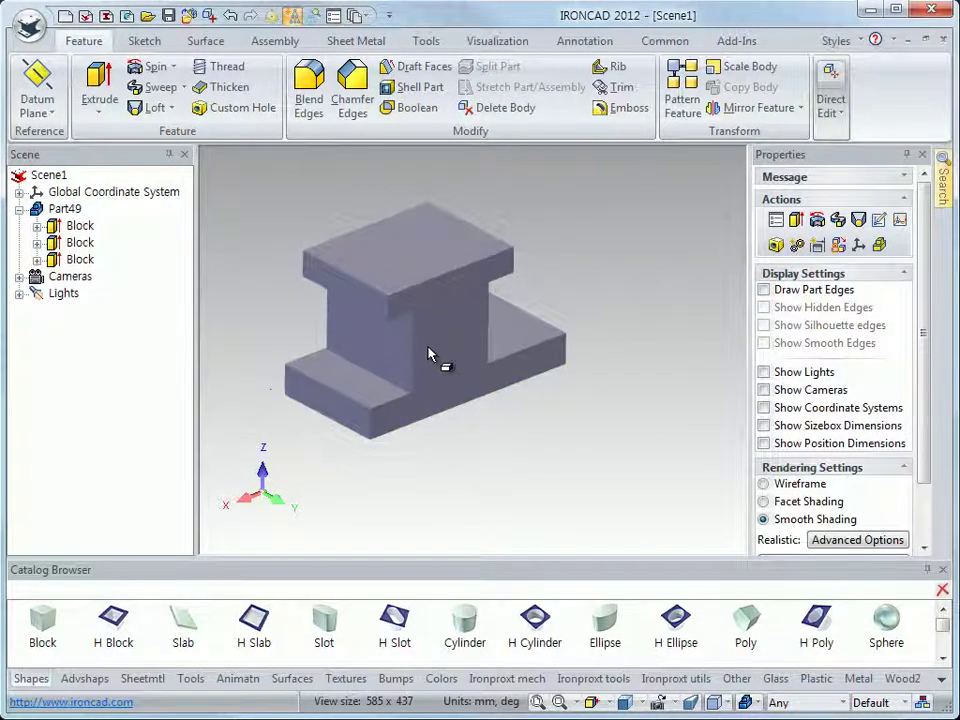
left_click(437, 402)
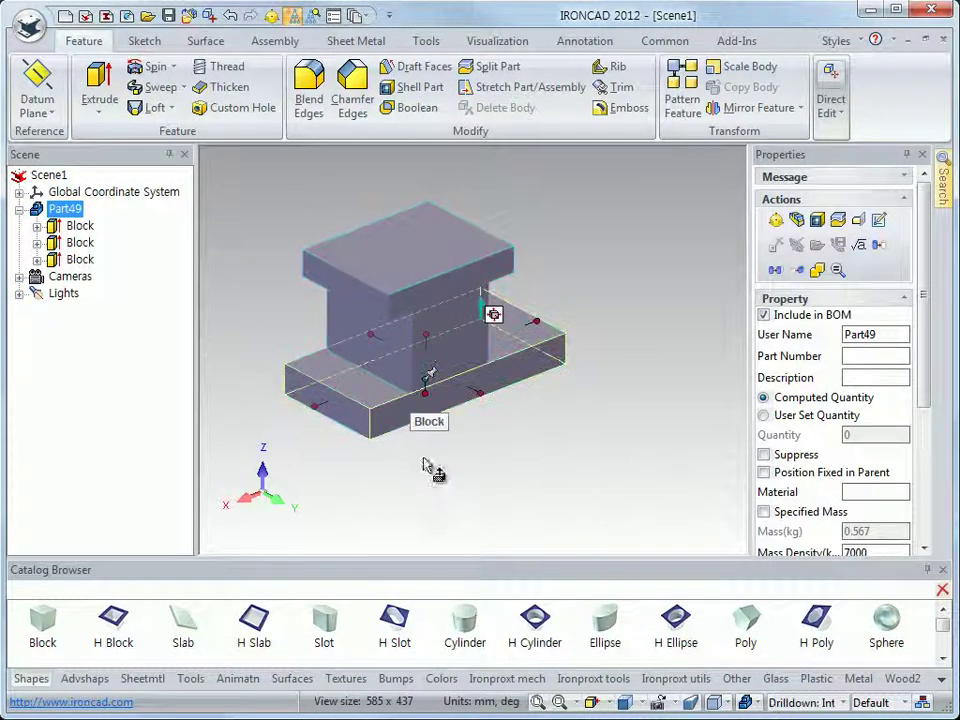
left_click(400, 425)
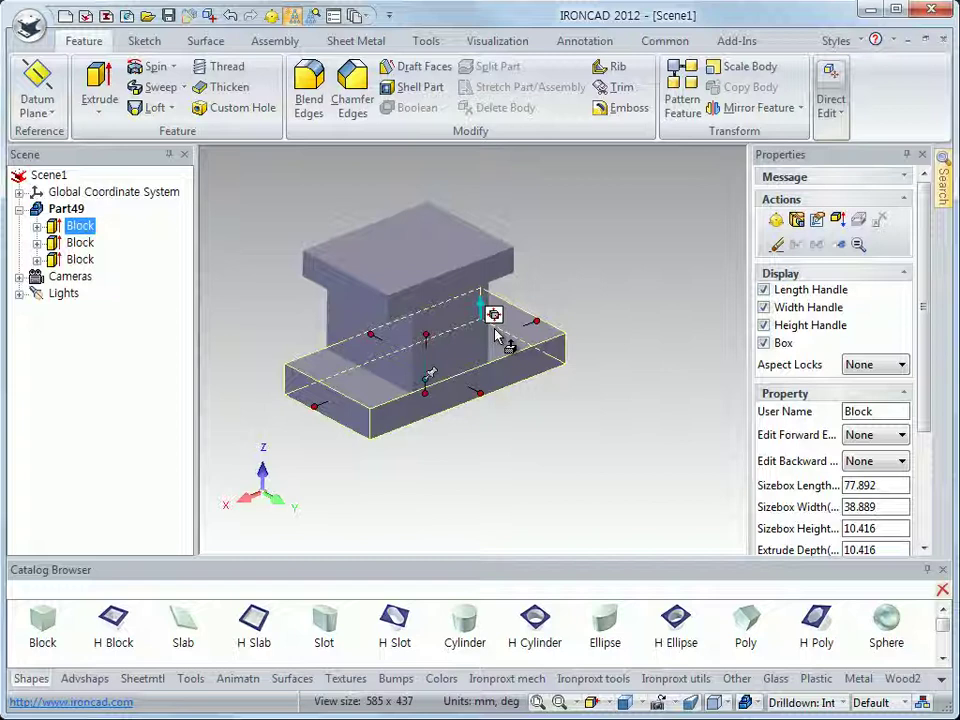
left_click(493, 478)
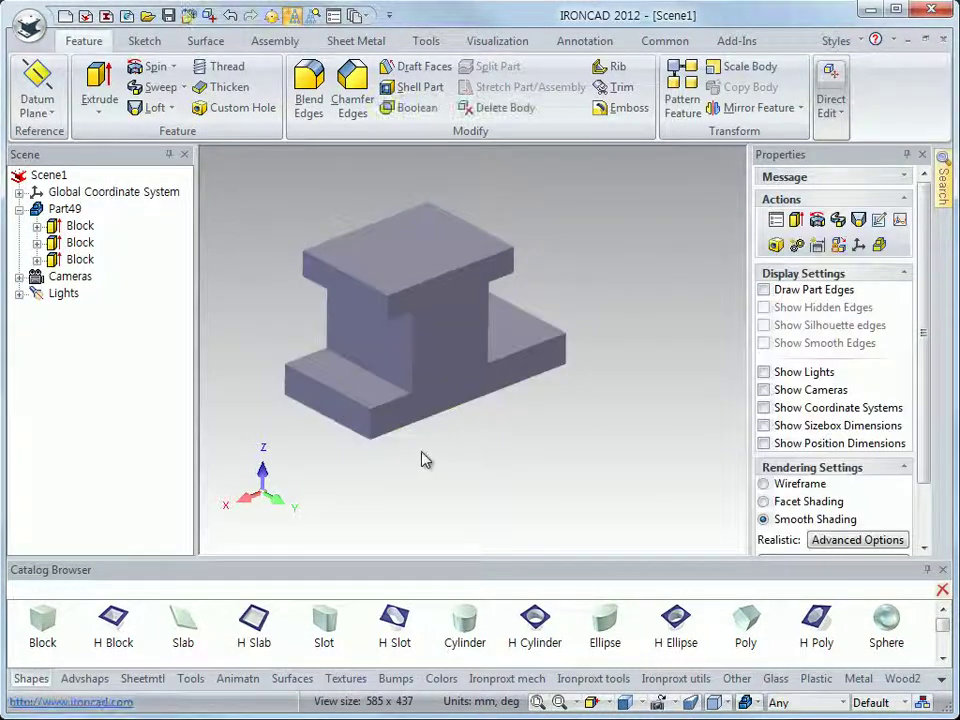
left_click(360, 424)
left_click(361, 424)
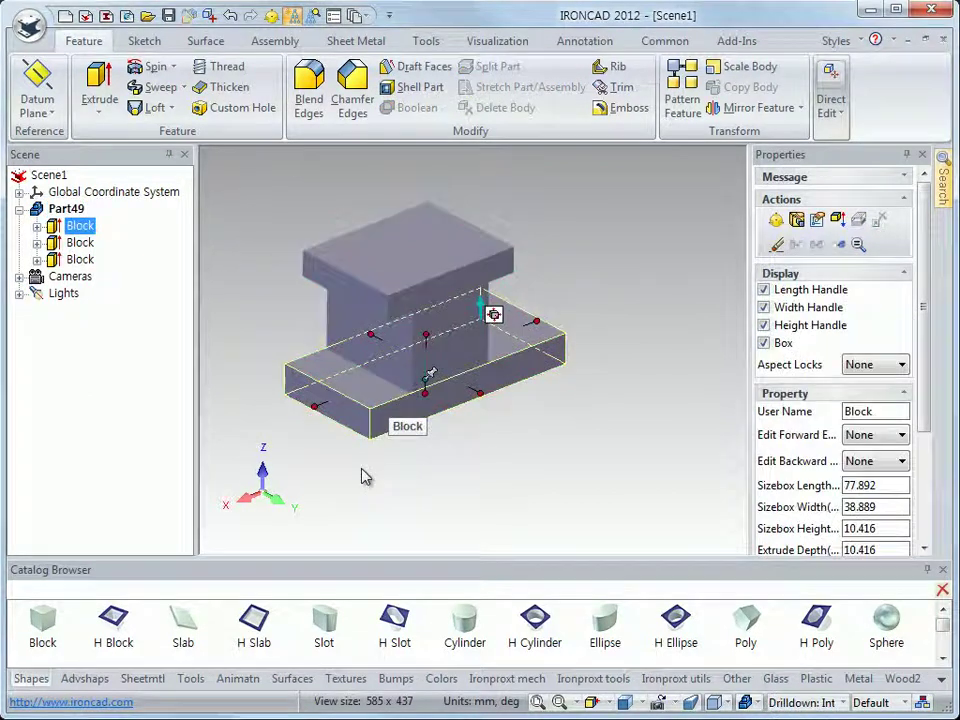
left_click(452, 366)
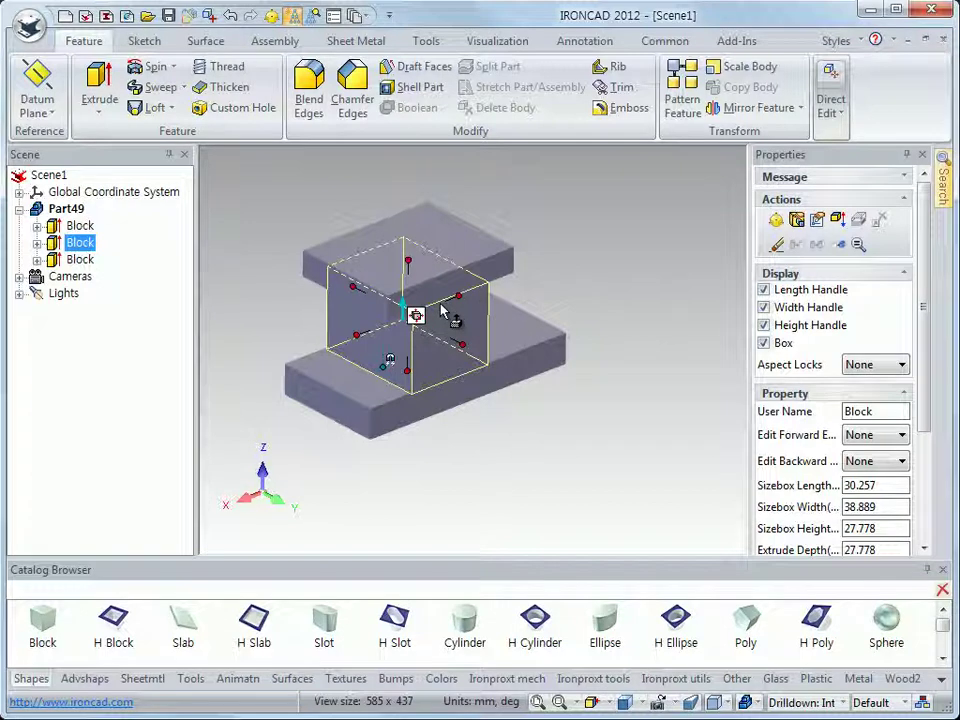
left_click(510, 407)
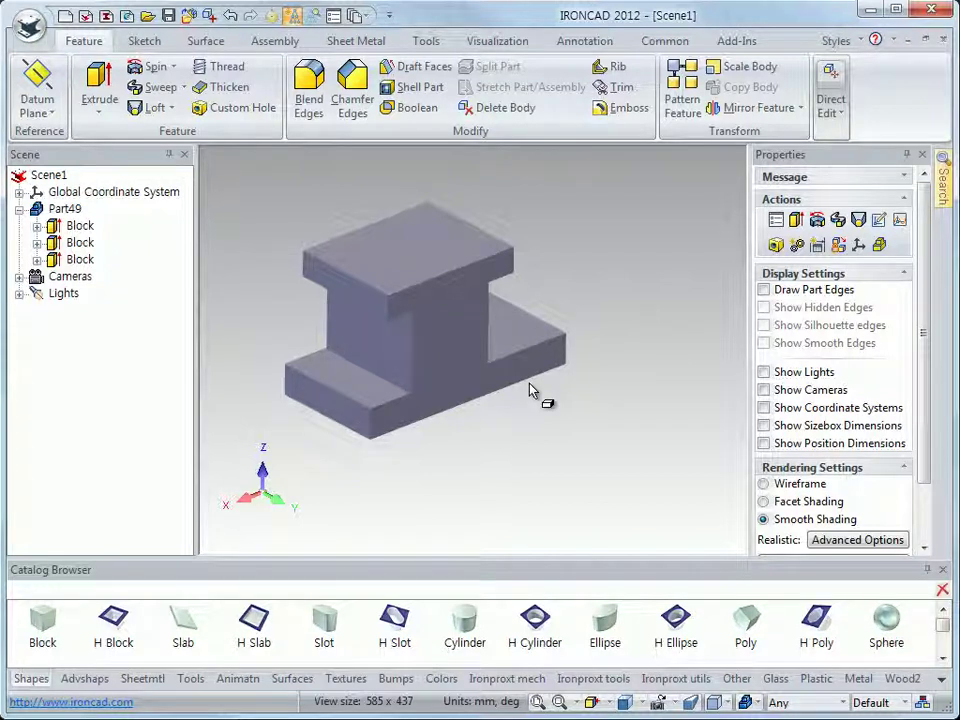
Step: Delete the base block, check the middle block on its own, and undo the deletion
left_click(385, 430)
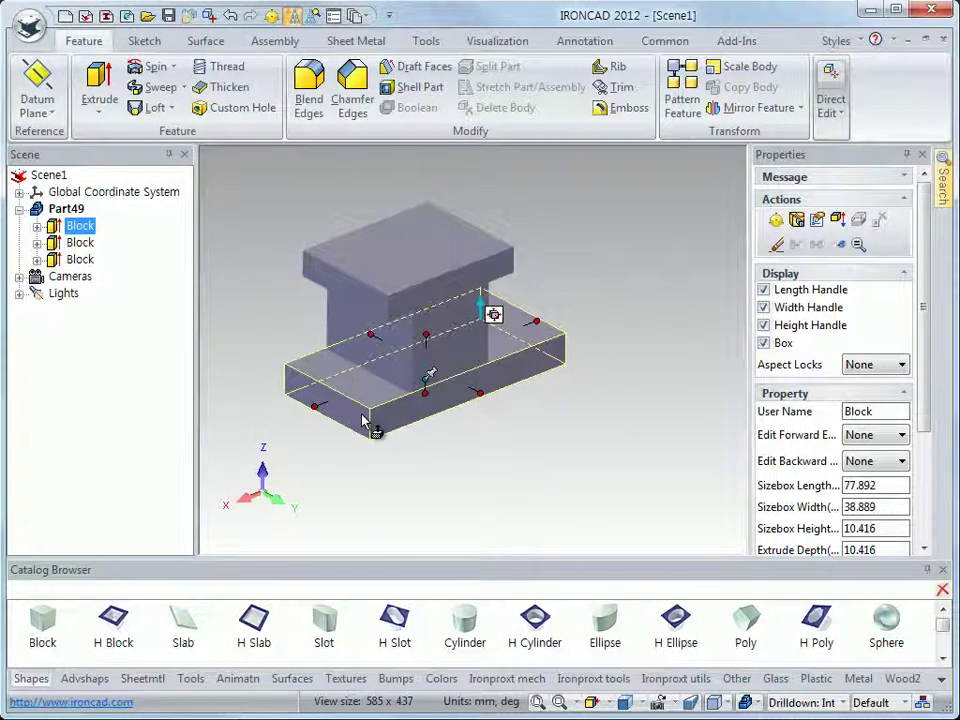
key("Delete")
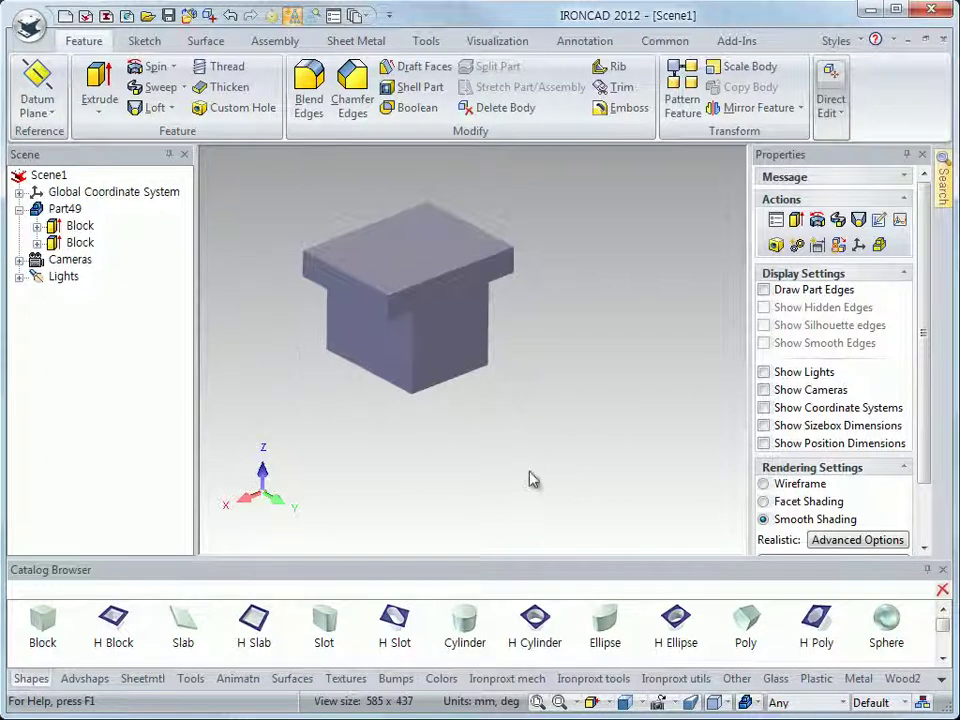
double_click(409, 364)
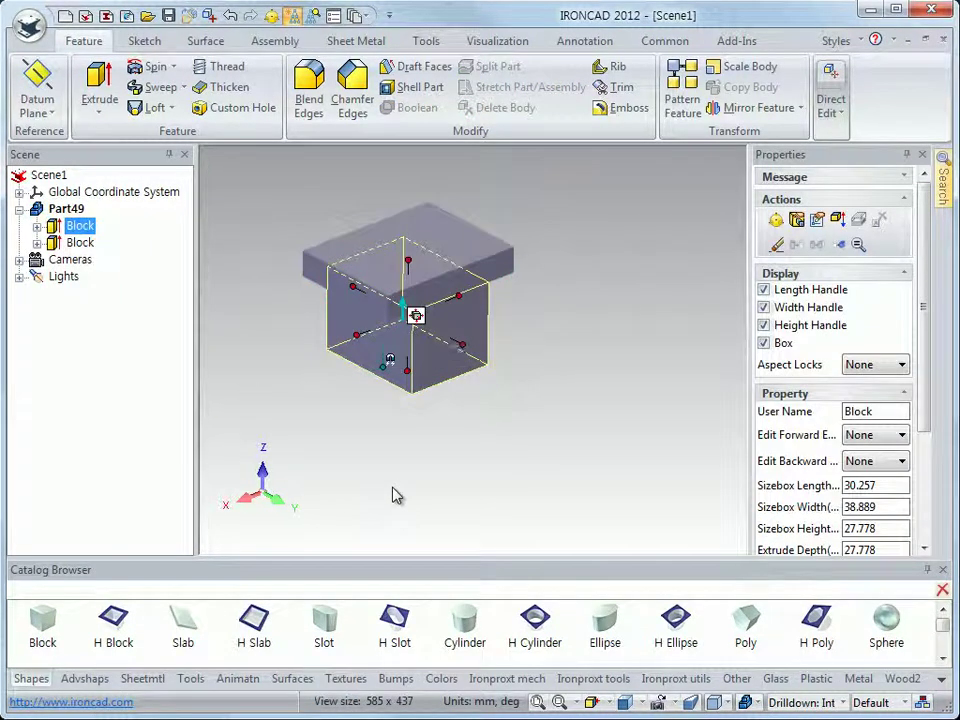
left_click(398, 486)
key("ctrl+z")
Step: Delete the middle block connecting the base and the top block
left_click(429, 356)
left_click(435, 482)
key("ctrl+z")
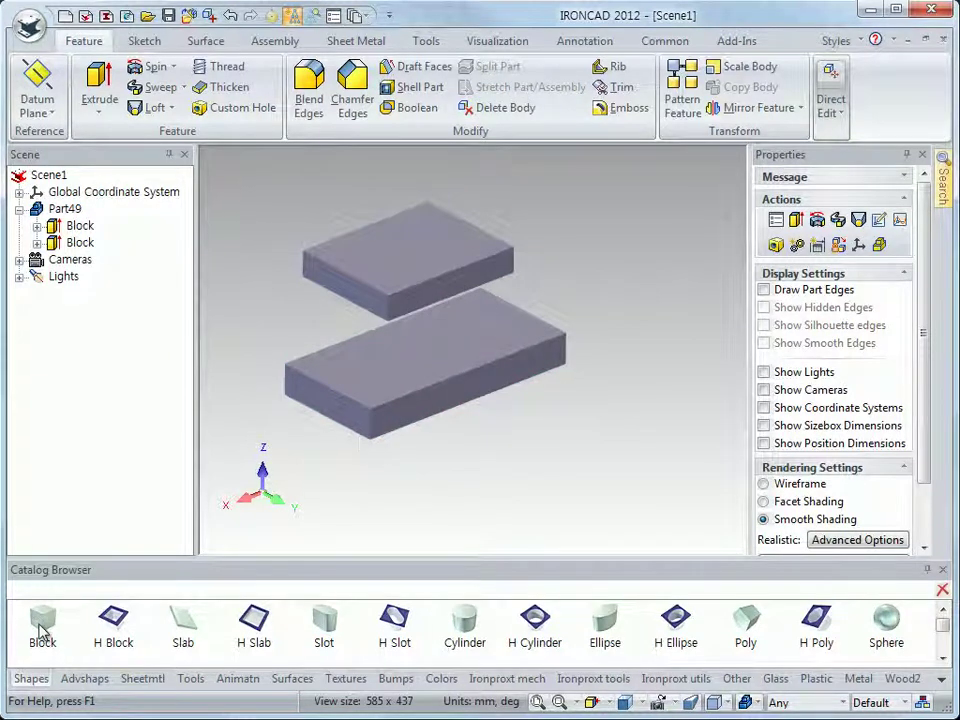
Step: Place a Slot shape on the base block and raise its height to 27.778 mm to meet the top block
left_click_drag(338, 627, 433, 352)
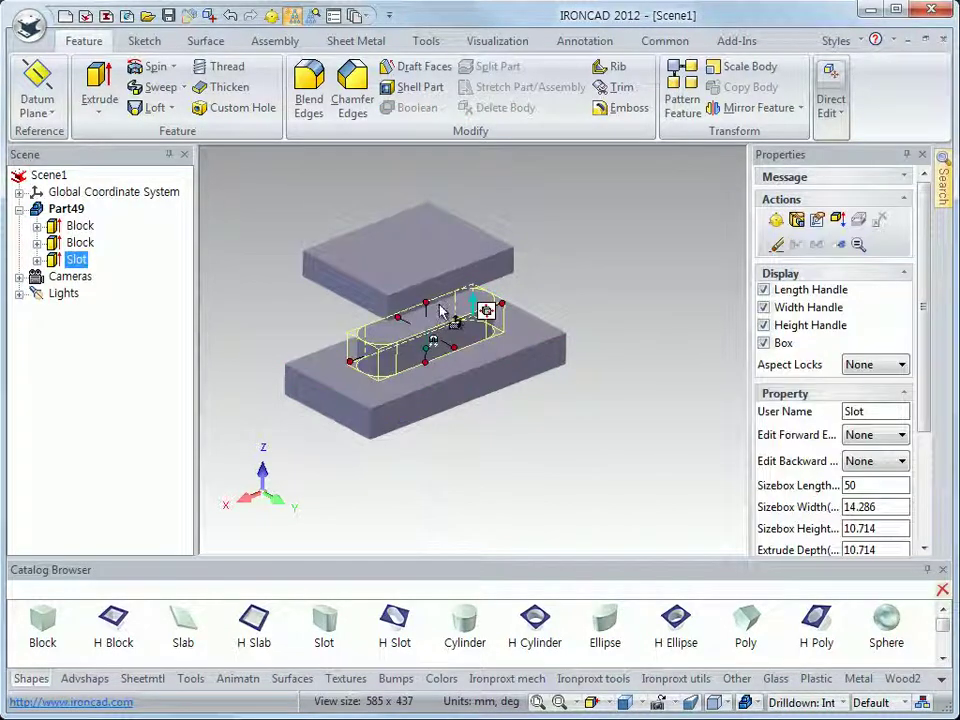
left_click_drag(426, 303, 494, 279)
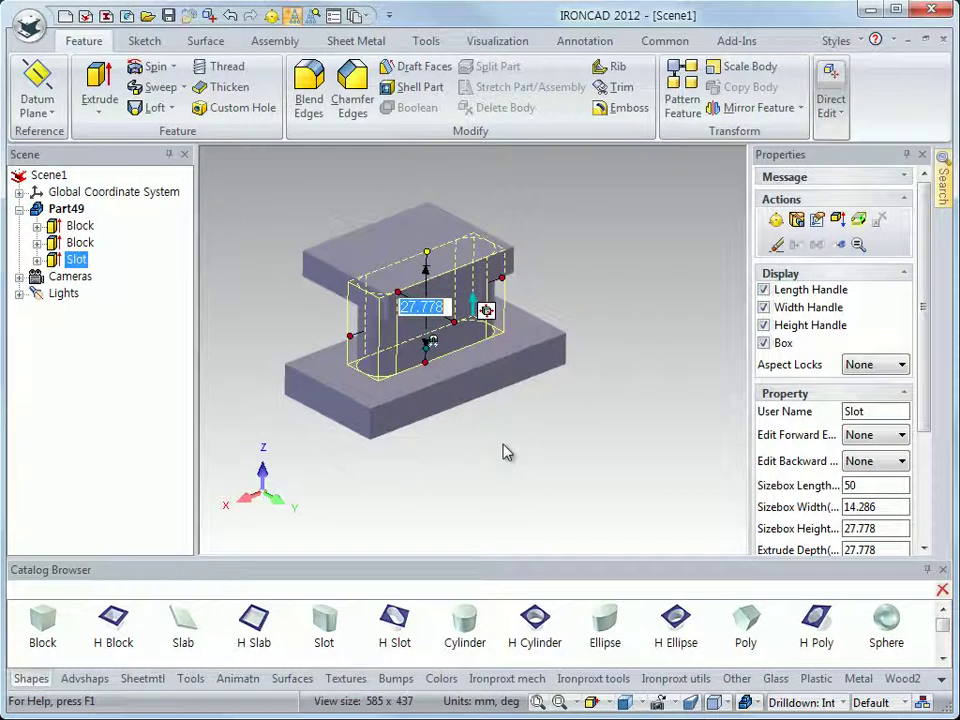
left_click(500, 450)
middle_click_drag(509, 492, 532, 491)
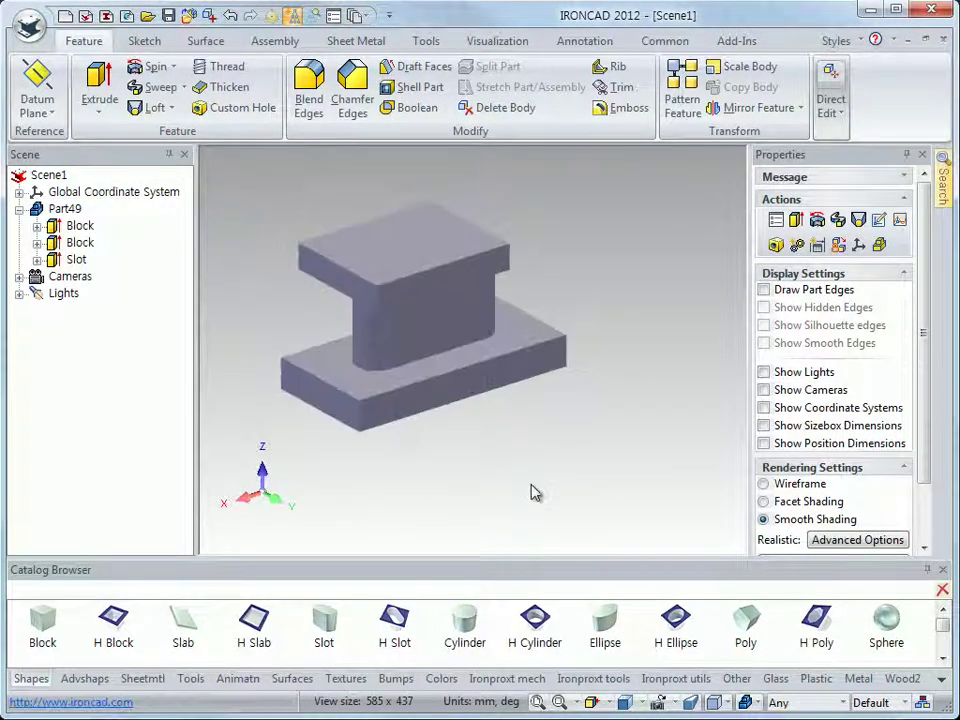
Step: Try a lower height for the base block, and stretch its height to about 37 mm
left_click(456, 366)
left_click_drag(437, 335, 425, 371)
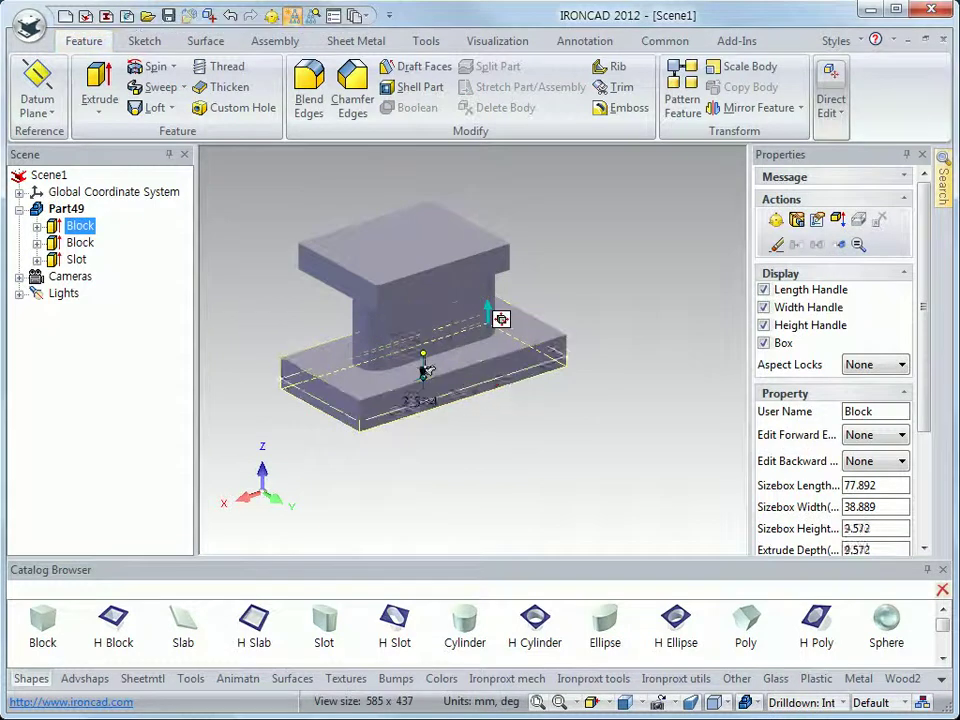
left_click(466, 478)
middle_click_drag(466, 478, 435, 396)
left_click(428, 370)
left_click_drag(428, 370, 418, 240)
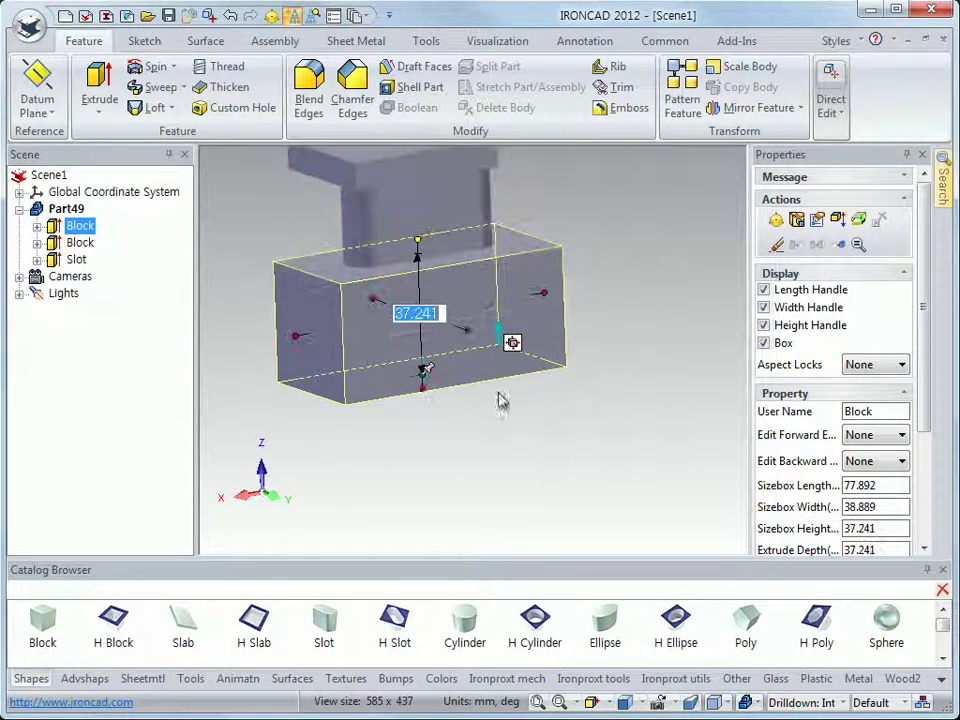
left_click(564, 407)
middle_click_drag(564, 407, 489, 463)
left_click(458, 400)
left_click(584, 495)
Step: Switch the creation mode to Structured Part and place a new Block beside the existing part
scroll(588, 495, "down", 5)
middle_click_drag(603, 445, 471, 411, "shift")
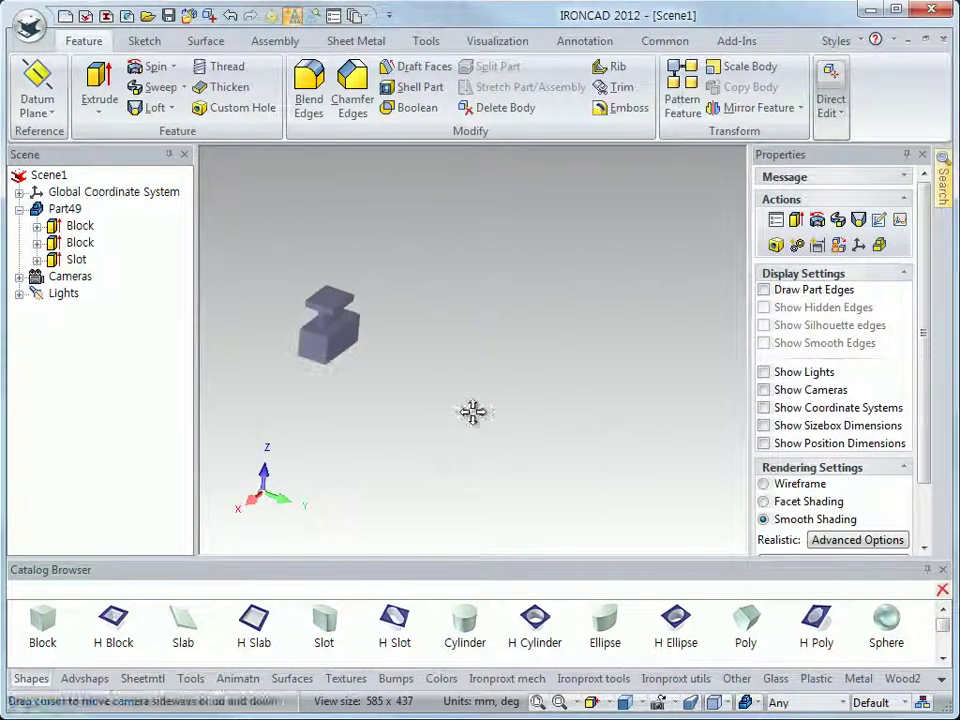
left_click(757, 705)
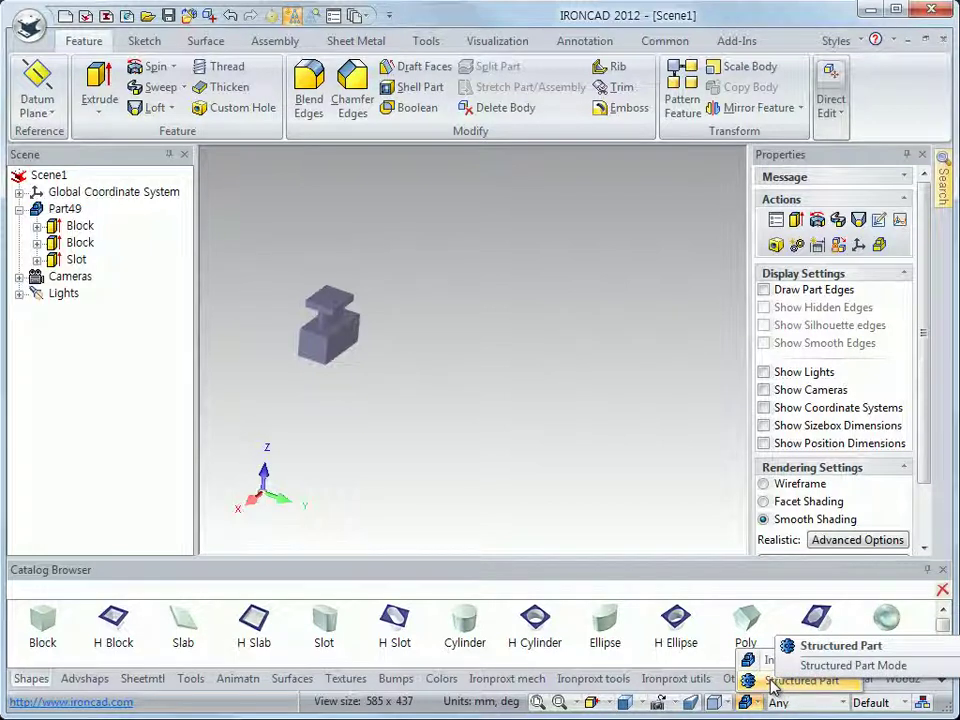
left_click(772, 683)
left_click_drag(57, 635, 450, 390)
left_click(456, 440)
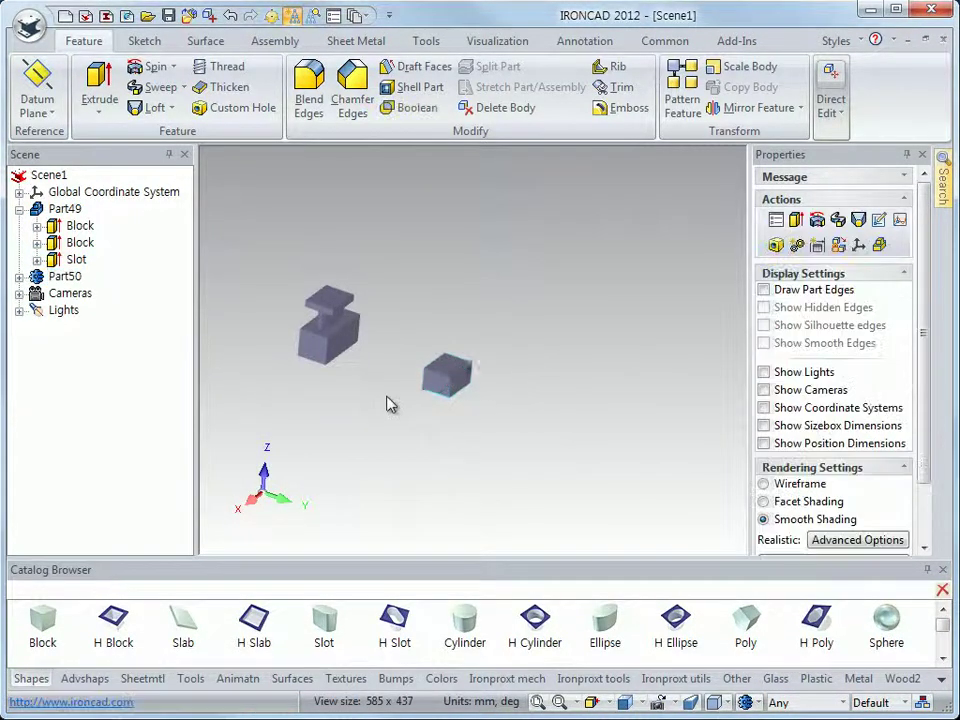
Step: Select the block feature of the structured part and stretch its length to about 100 mm
scroll(407, 394, "up", 5)
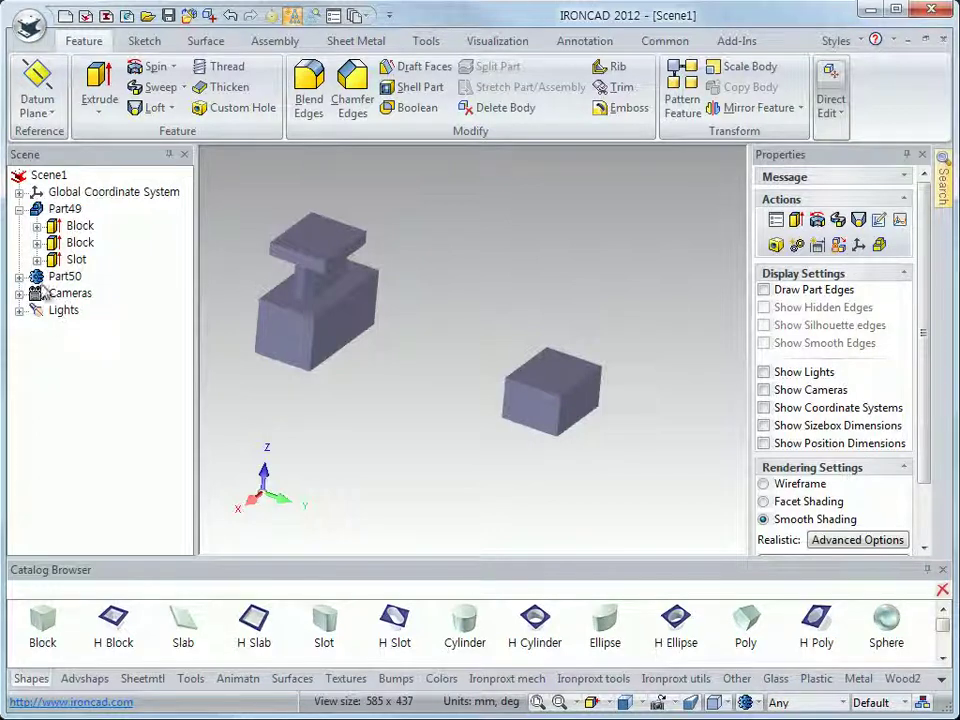
left_click(540, 418)
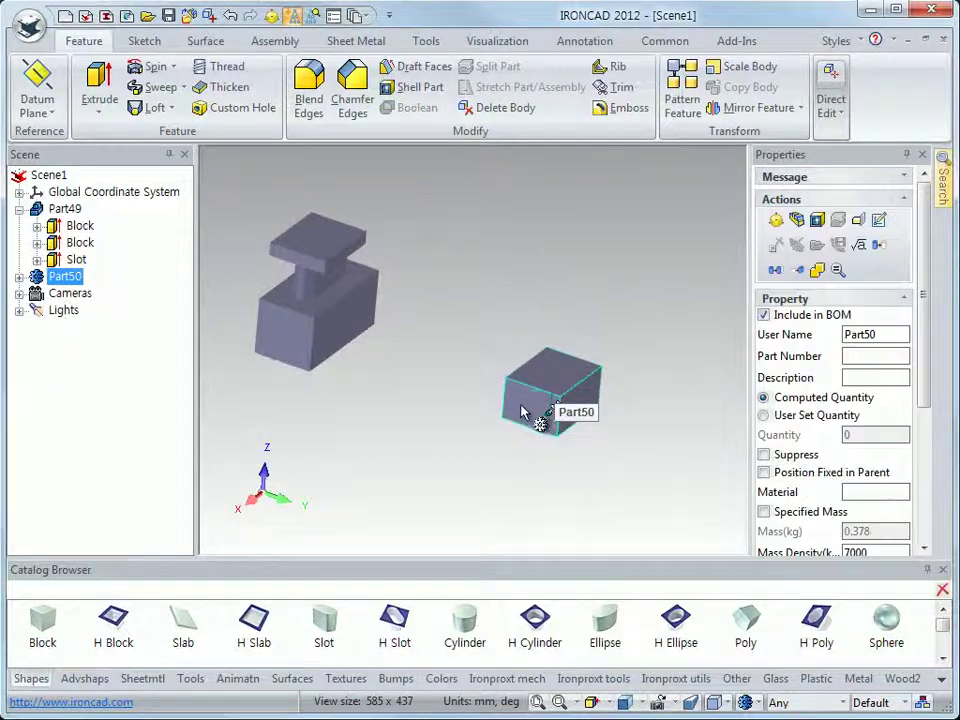
left_click(546, 474)
left_click(546, 416)
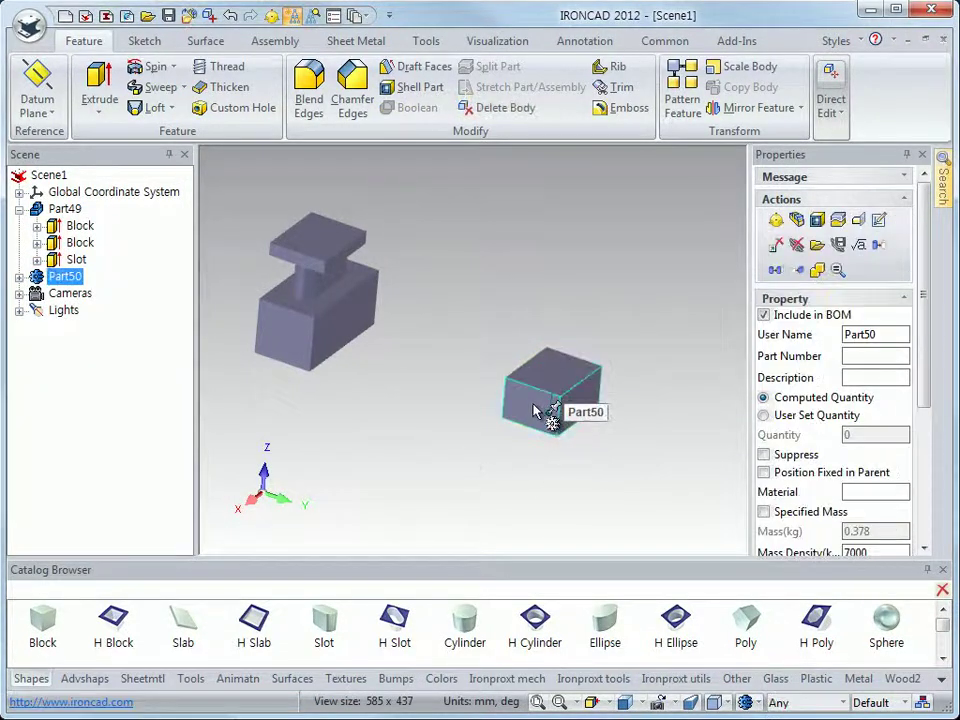
left_click(523, 419)
left_click_drag(532, 411, 446, 464)
left_click(471, 493)
middle_click_drag(474, 500, 533, 481)
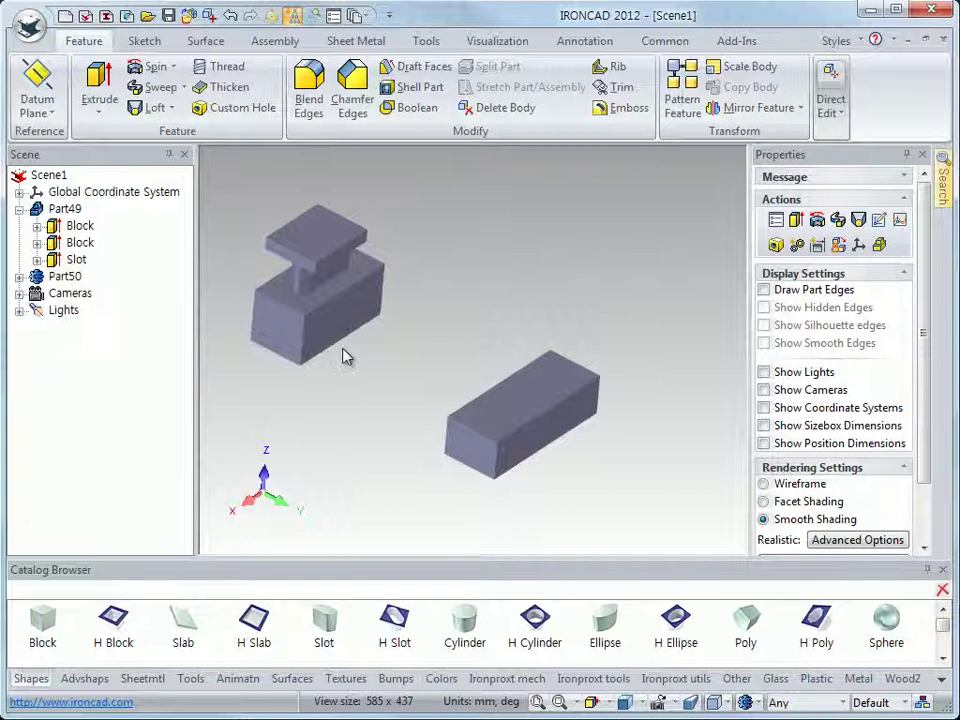
Step: Shorten the structured block to about 57 mm, and stretch its length to about 128 mm using the first part's end face as reference
left_click(488, 452)
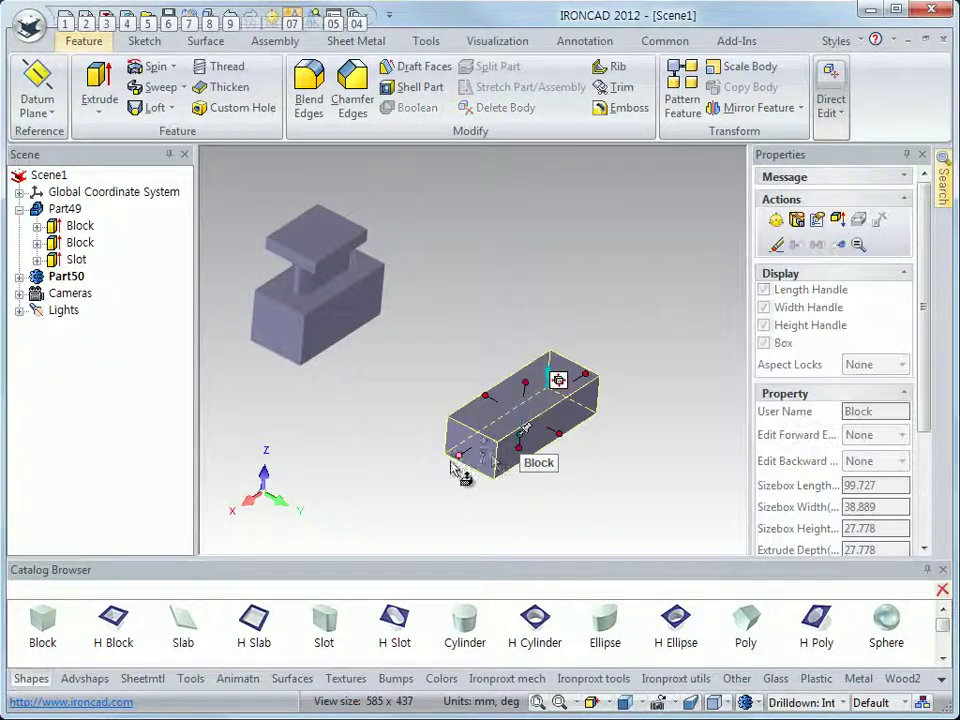
left_click_drag(568, 408, 562, 440)
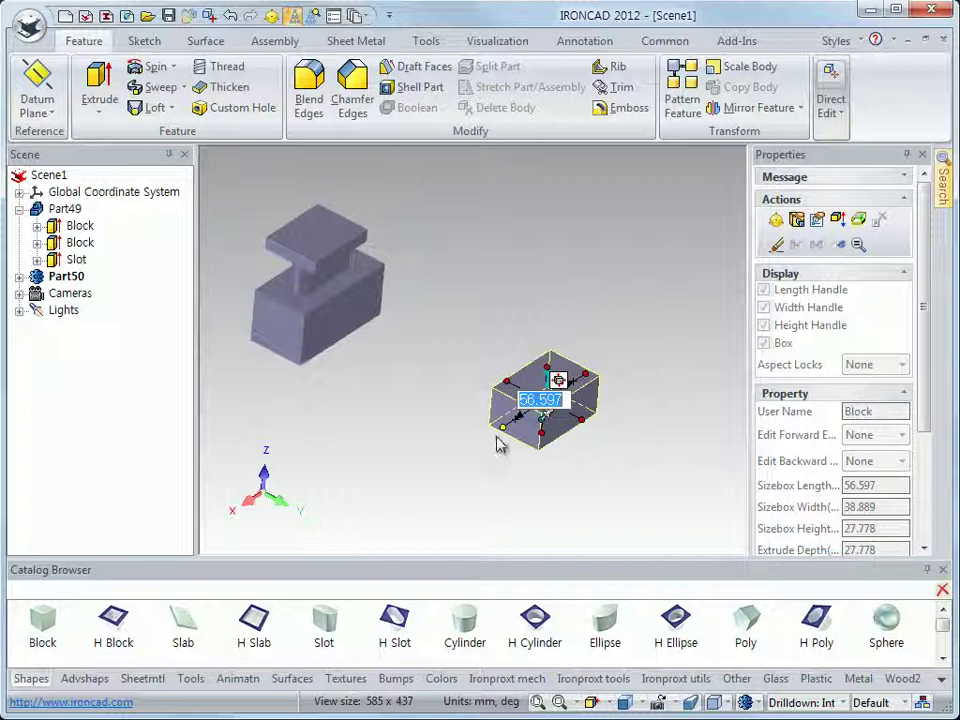
left_click_drag(505, 428, 287, 330)
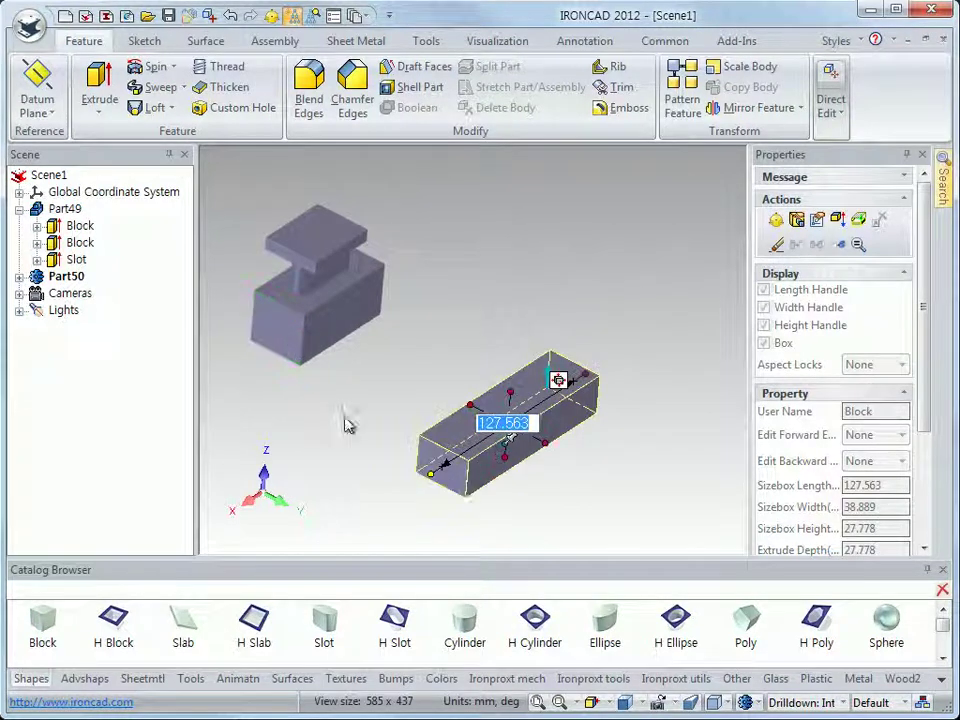
Step: Match the structured block to the first part's base, stretching its length to about 78 mm and its height to about 37 mm
left_click_drag(585, 372, 386, 291)
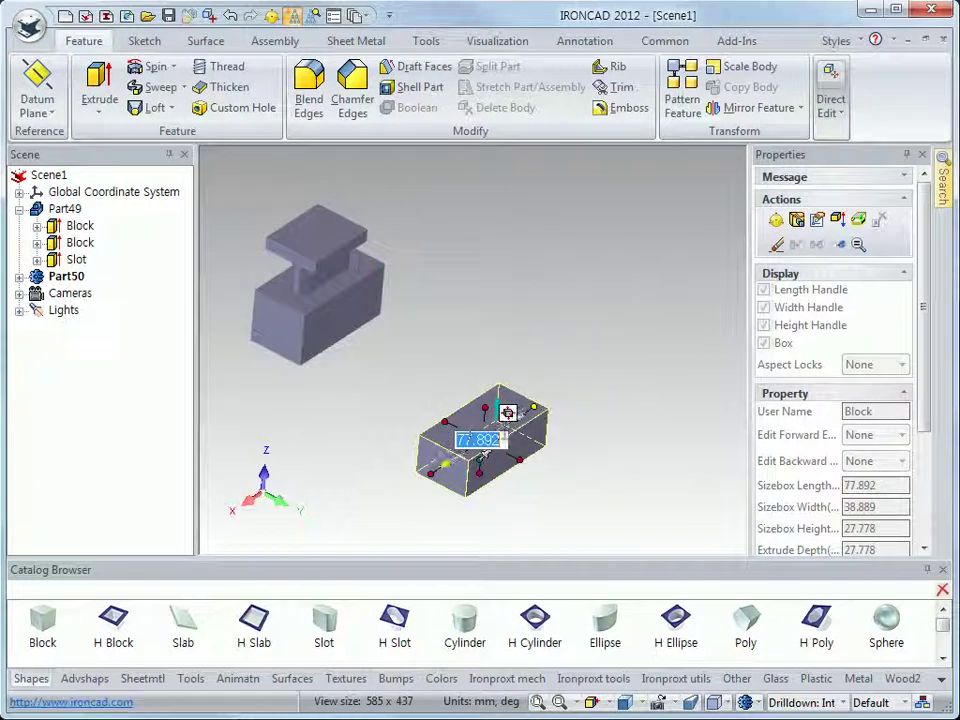
left_click_drag(487, 404, 352, 344)
left_click_drag(292, 292, 300, 304)
left_click_drag(483, 460, 317, 355)
left_click(335, 469)
mouse_move(494, 451)
middle_mouse_down()
mouse_move(501, 467)
mouse_move(510, 463)
middle_mouse_up()
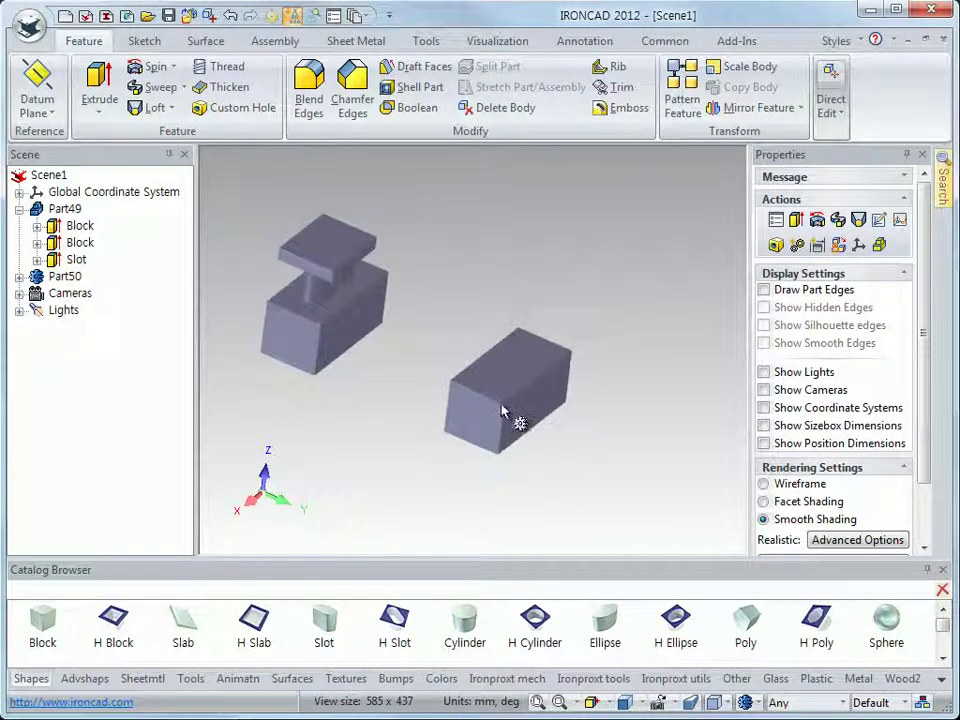
Step: Activate Part49, the first part, for editing
left_click(332, 256)
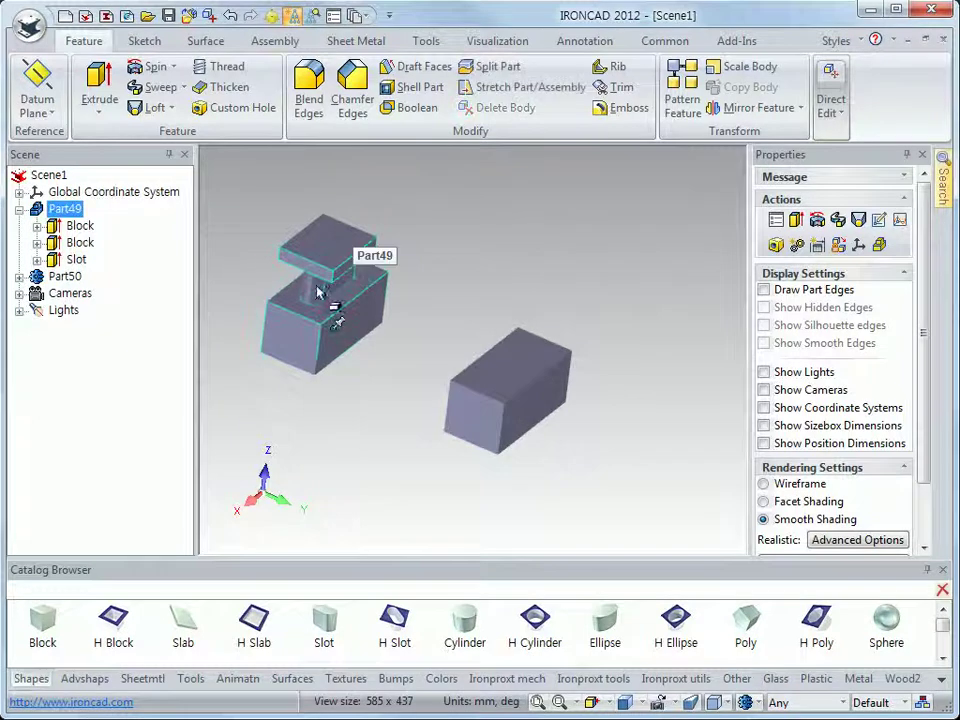
left_click(396, 446)
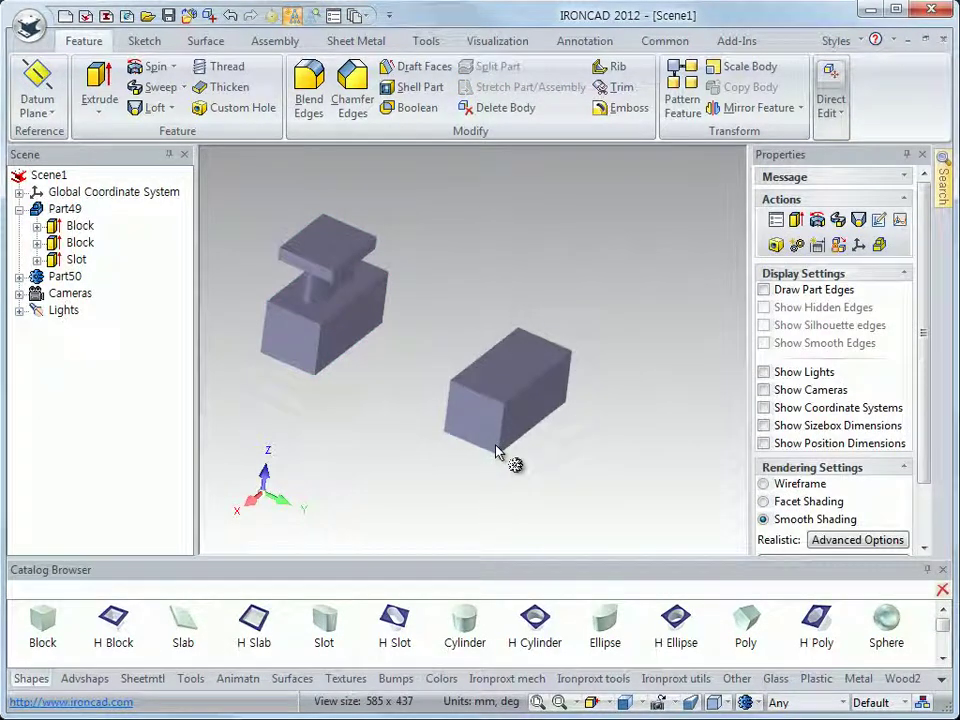
right_click(330, 330)
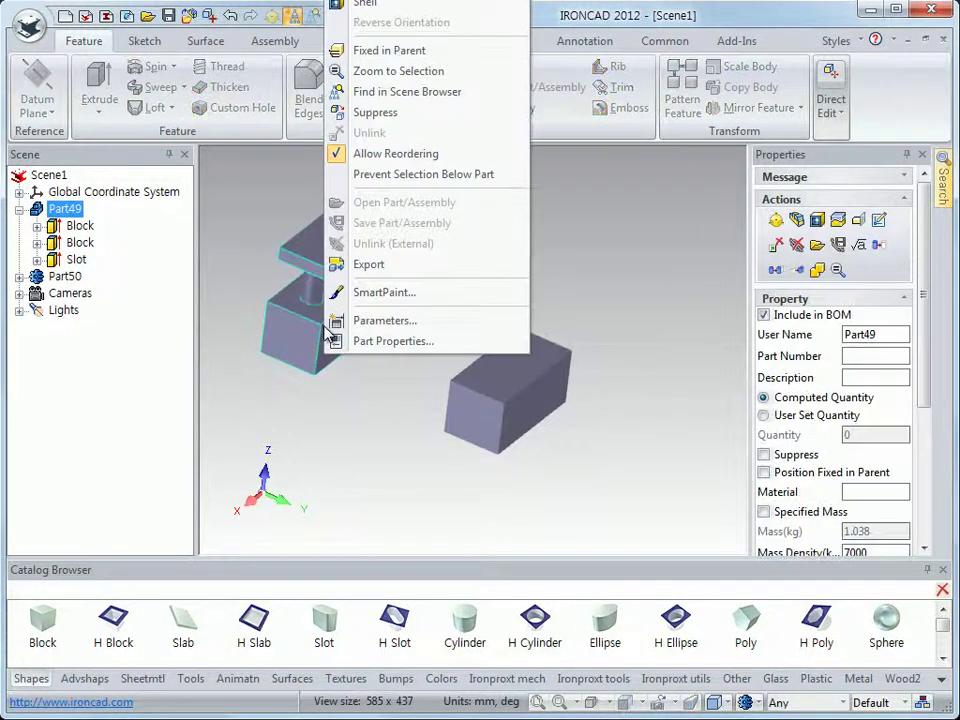
left_click(381, 401)
middle_click_drag(381, 401, 446, 508)
left_click(399, 424)
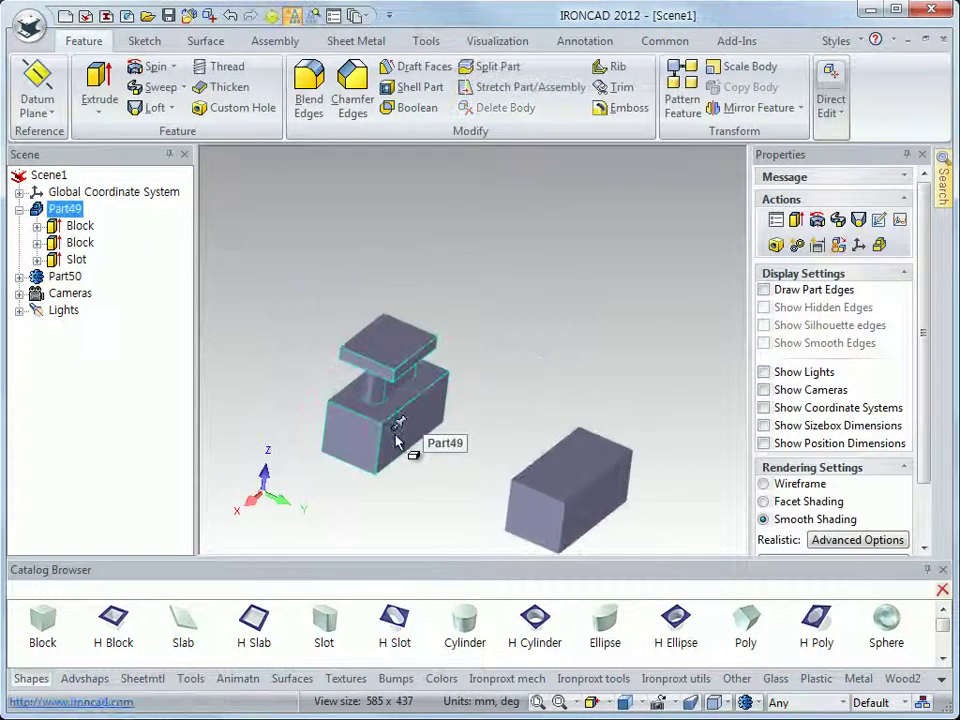
right_click(399, 424)
left_click(453, 422)
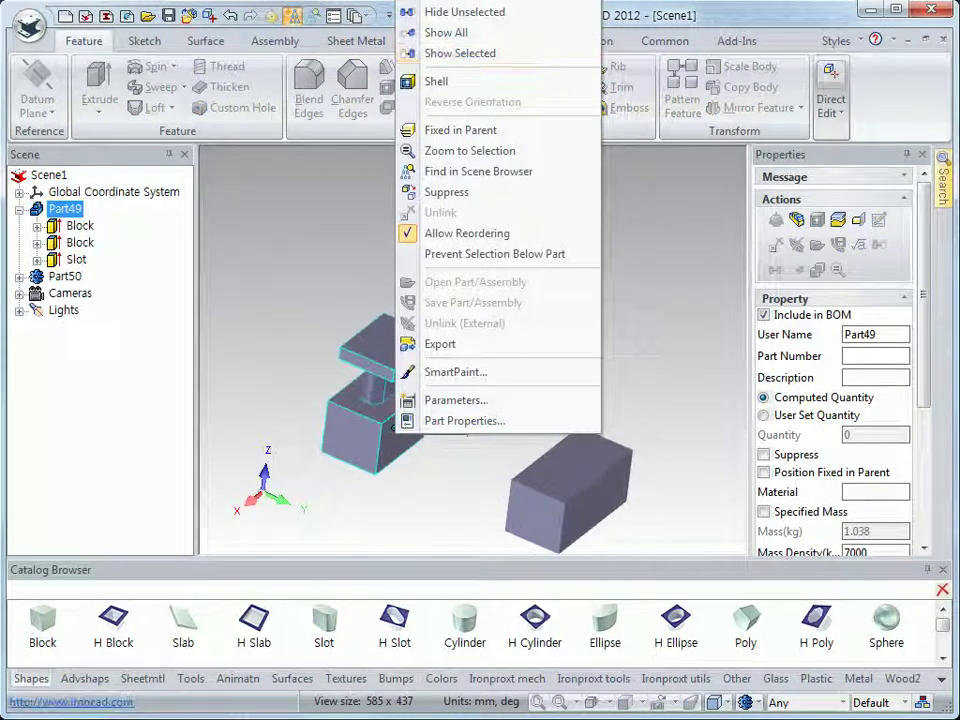
left_click(467, 508)
middle_click_drag(467, 508, 476, 463)
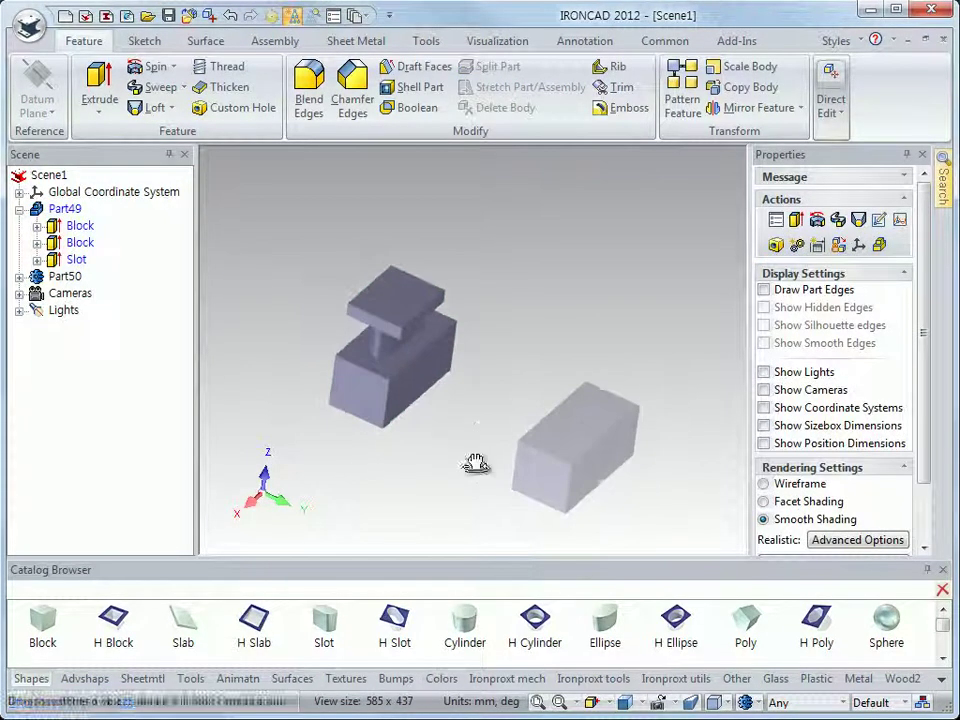
middle_click_drag(626, 497, 561, 497)
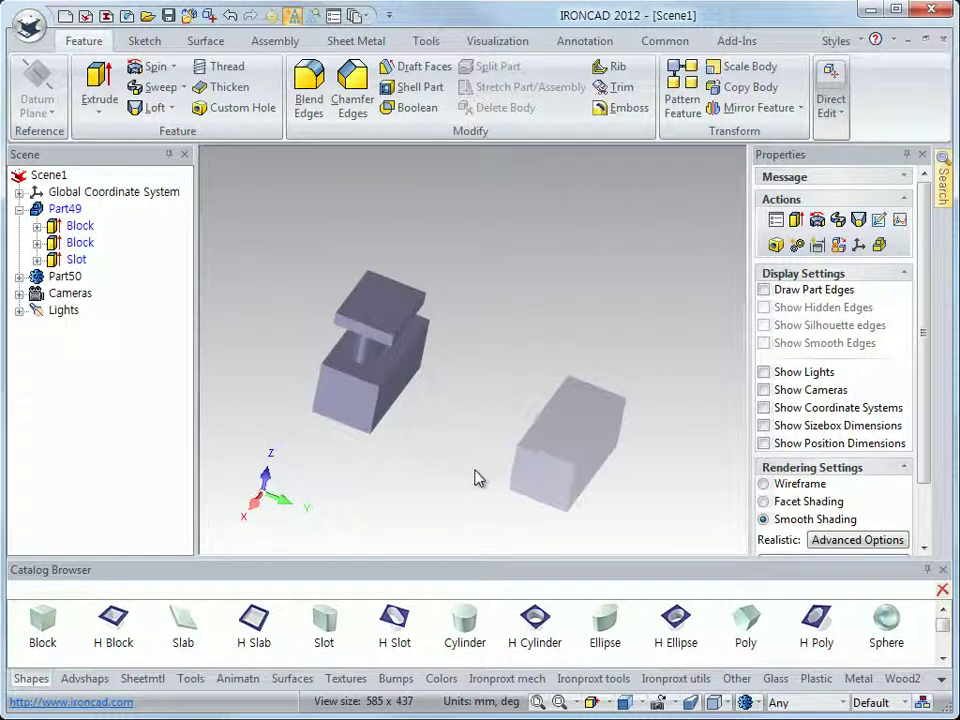
Step: Deactivate all parts in the scene
right_click(456, 156)
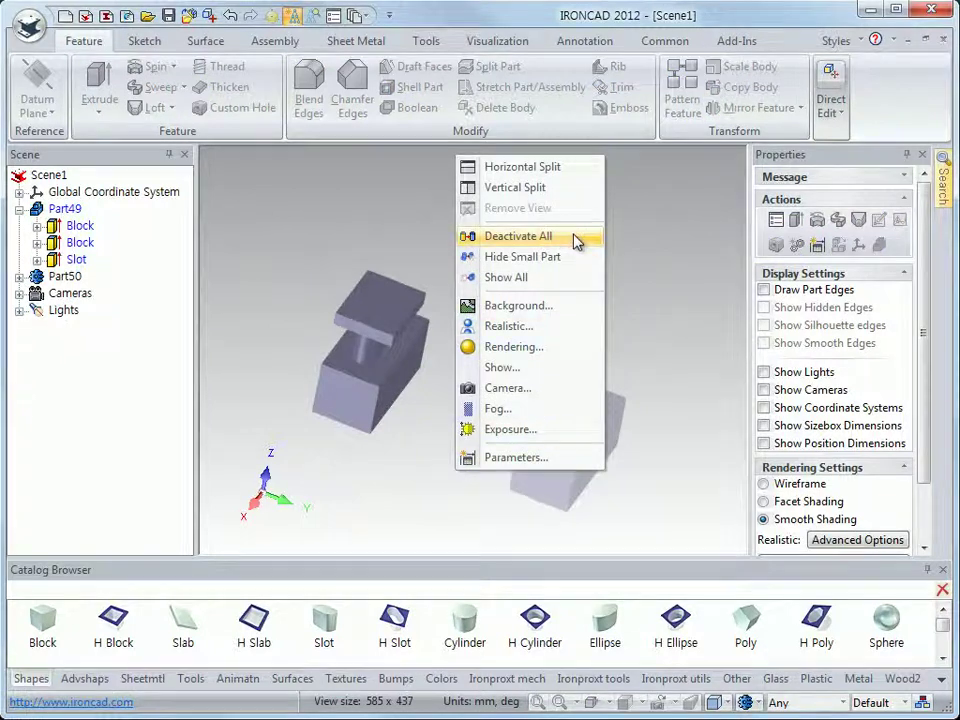
left_click(576, 242)
left_click_drag(479, 480, 514, 497)
Step: Activate the structured part Part50 for editing
right_click(585, 435)
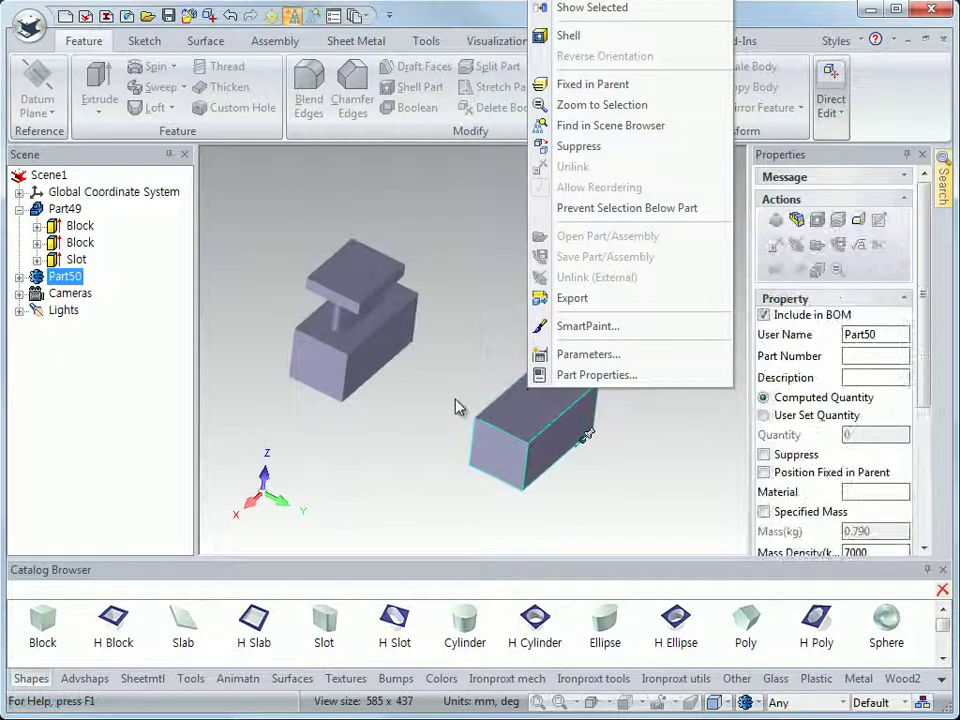
left_click(458, 401)
middle_click_drag(485, 452, 326, 430, "shift")
right_click(359, 434)
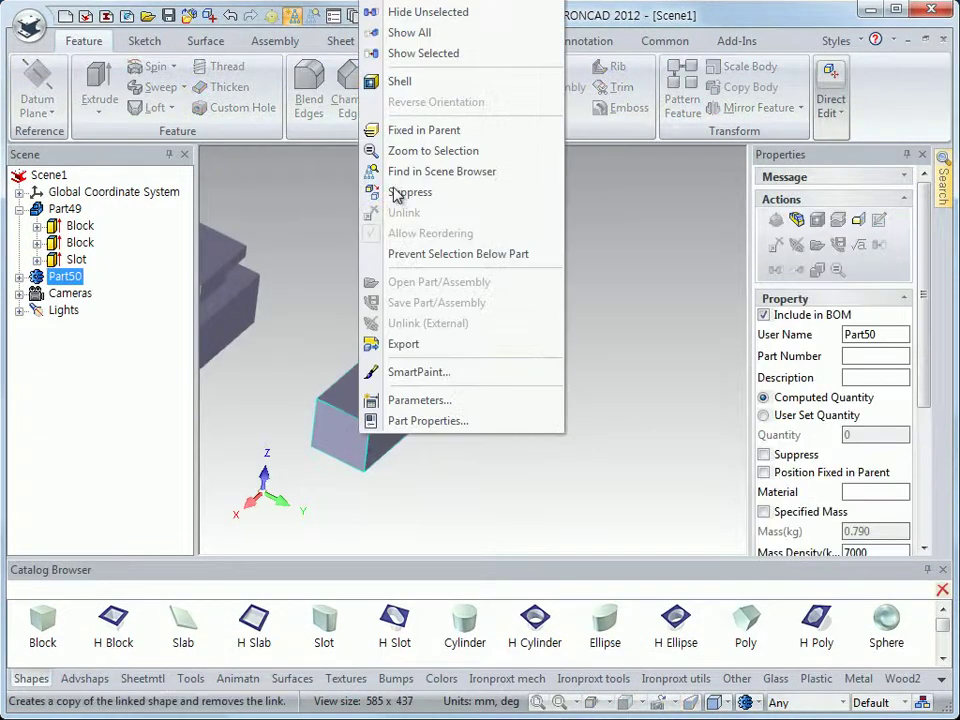
left_click(429, 414)
left_click(501, 414)
middle_click_drag(501, 414, 634, 422, "shift")
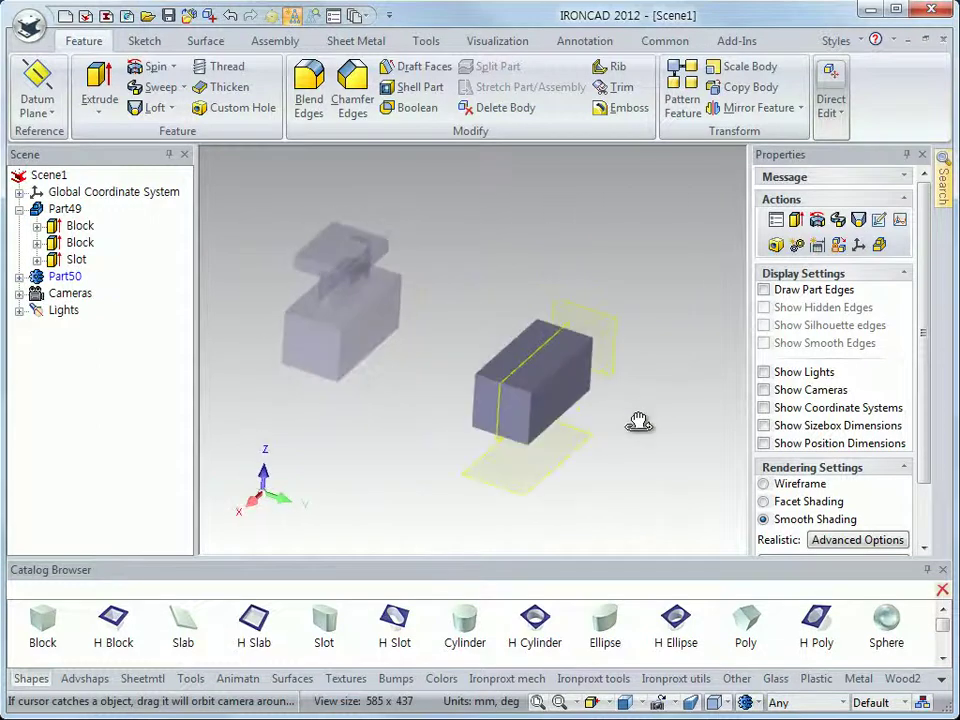
Step: Expand Part50 in the scene tree, and highlight its X-Y, Y-Z and X-Z reference planes and its origin point
left_click(19, 276)
left_click(98, 311)
left_click(98, 327)
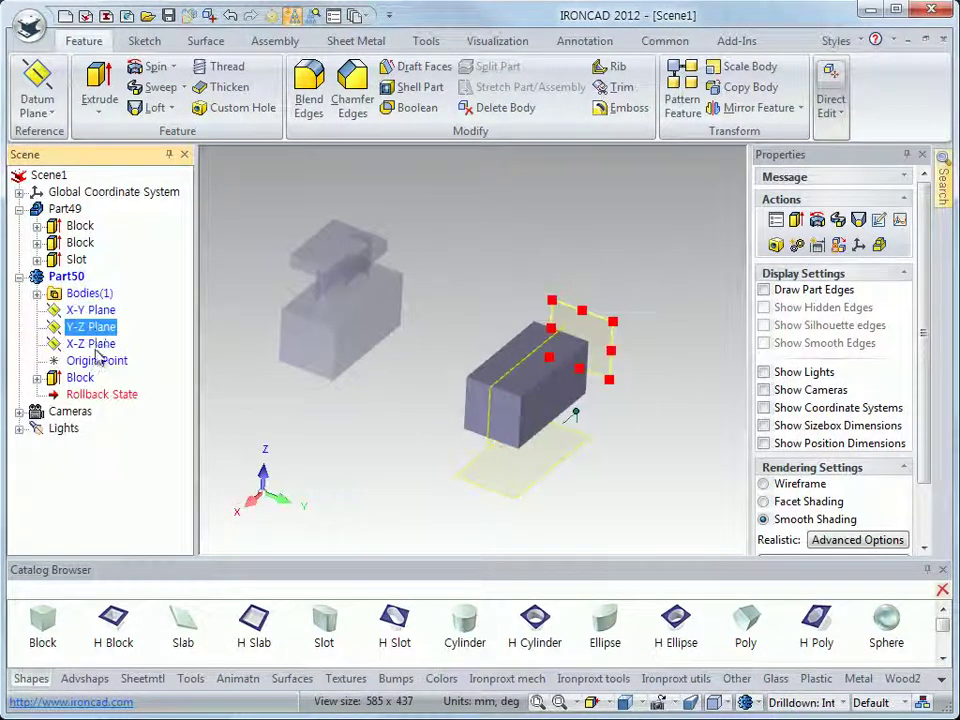
left_click(98, 344)
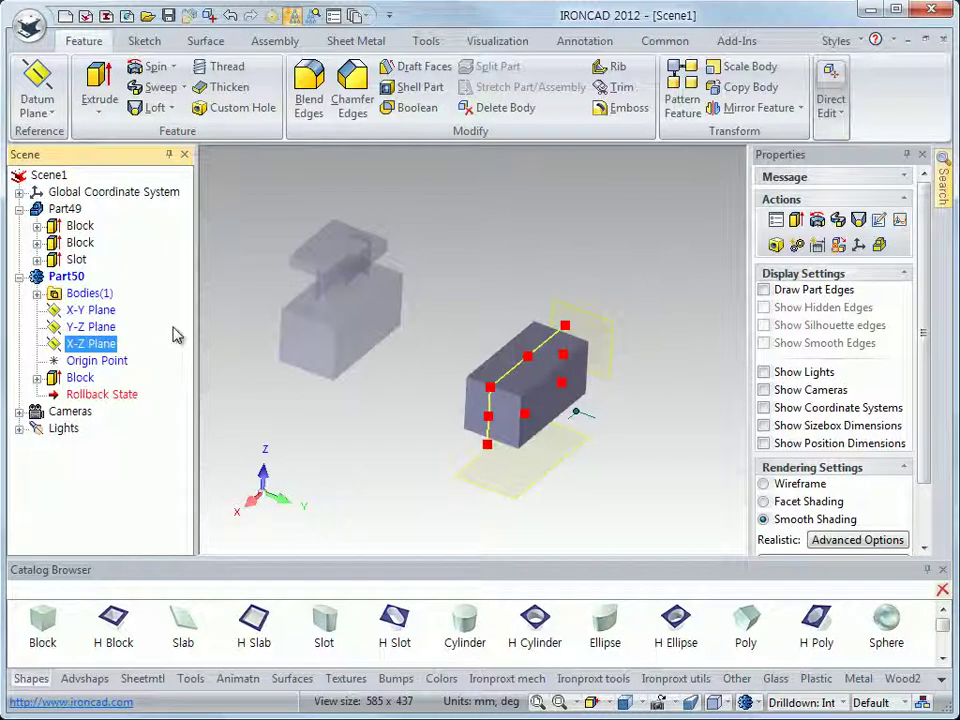
left_click(100, 310)
left_click(100, 327)
left_click(100, 344)
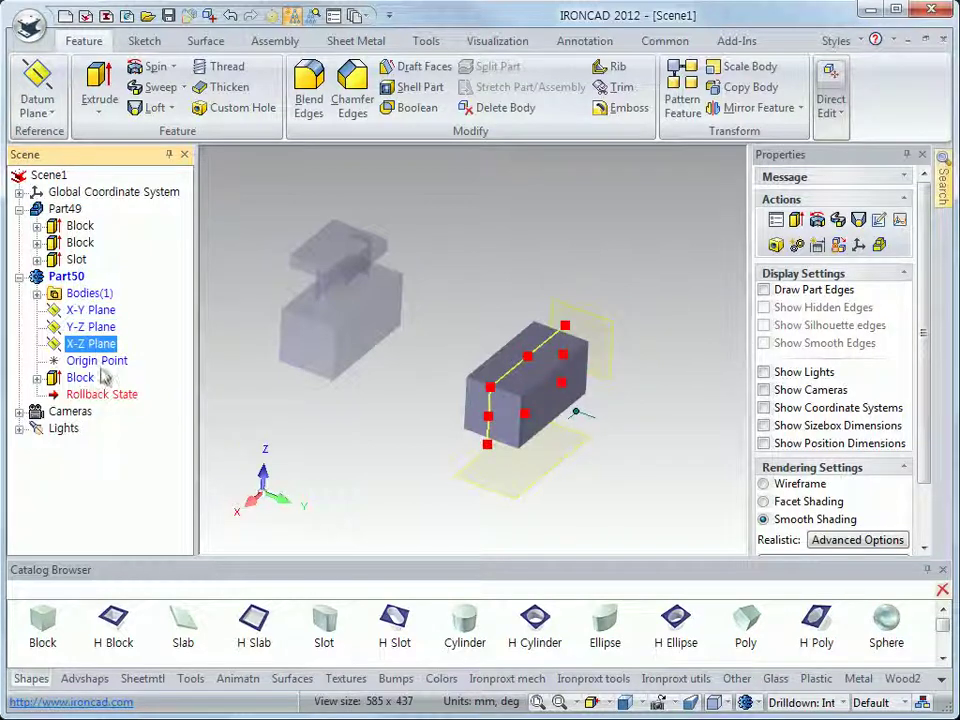
key("Down")
left_click(395, 492)
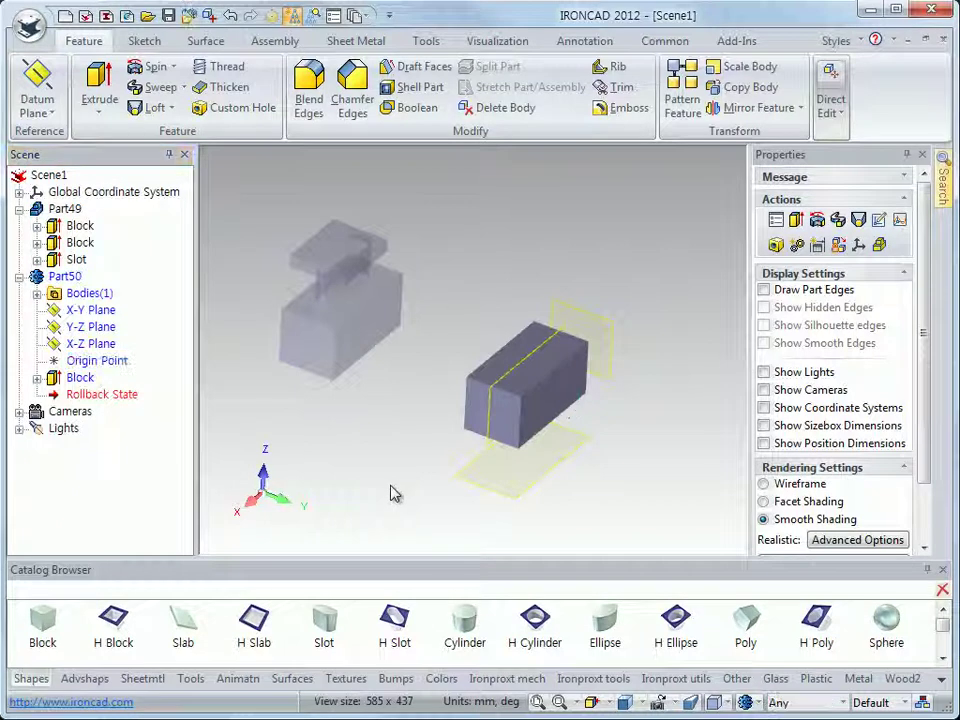
Step: Add a second Block centred on the top face of the structured part's base block
middle_click_drag(390, 474, 366, 450, "shift")
middle_click_drag(366, 450, 362, 456)
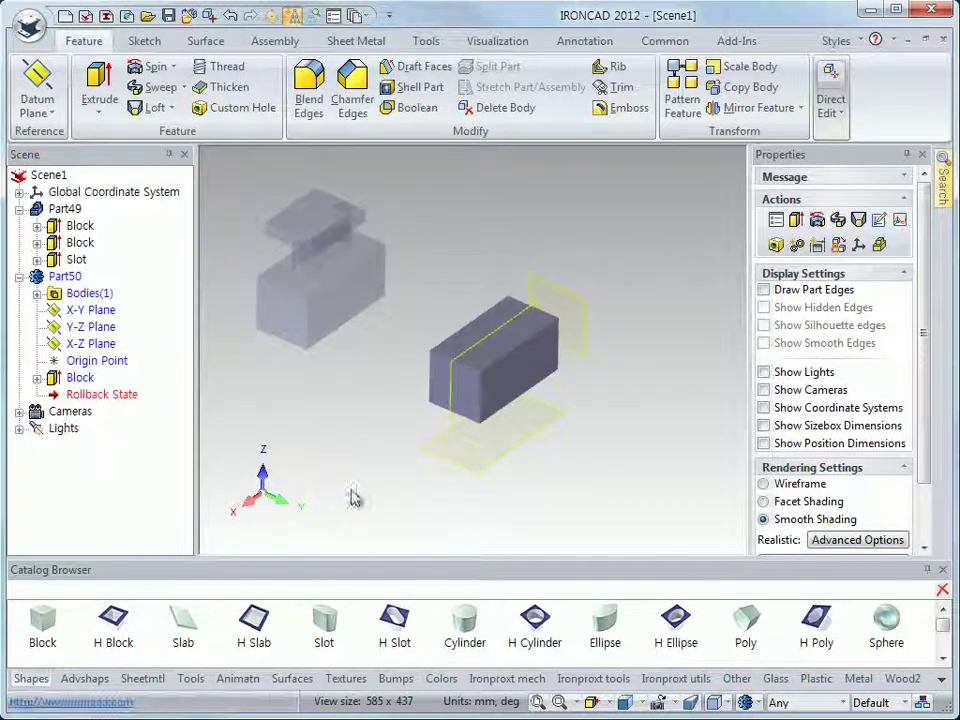
left_click_drag(42, 625, 505, 347)
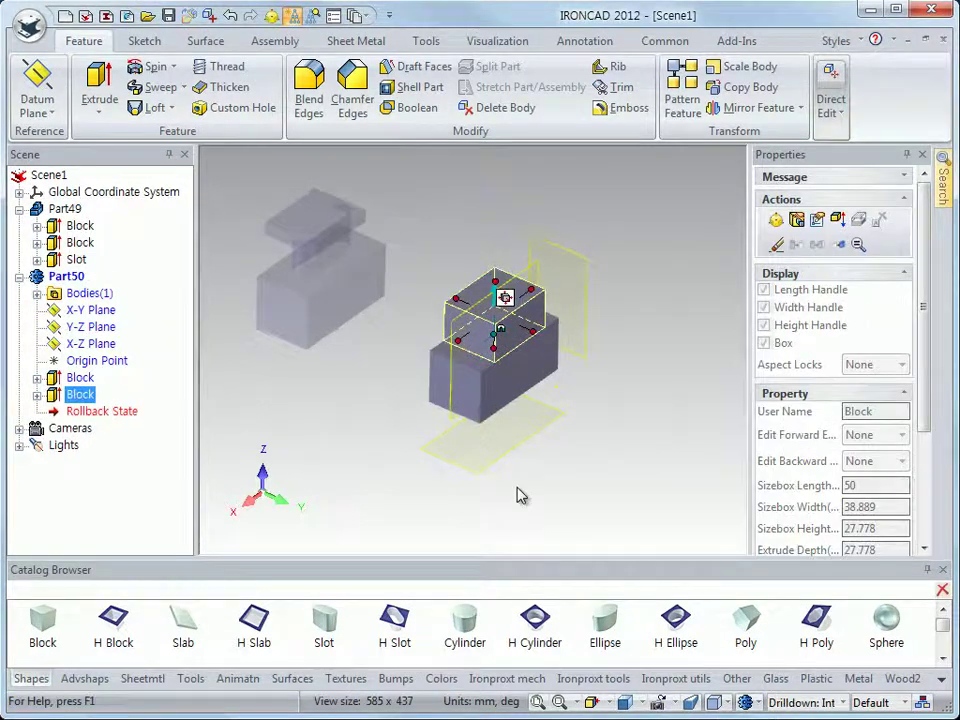
left_click(617, 452)
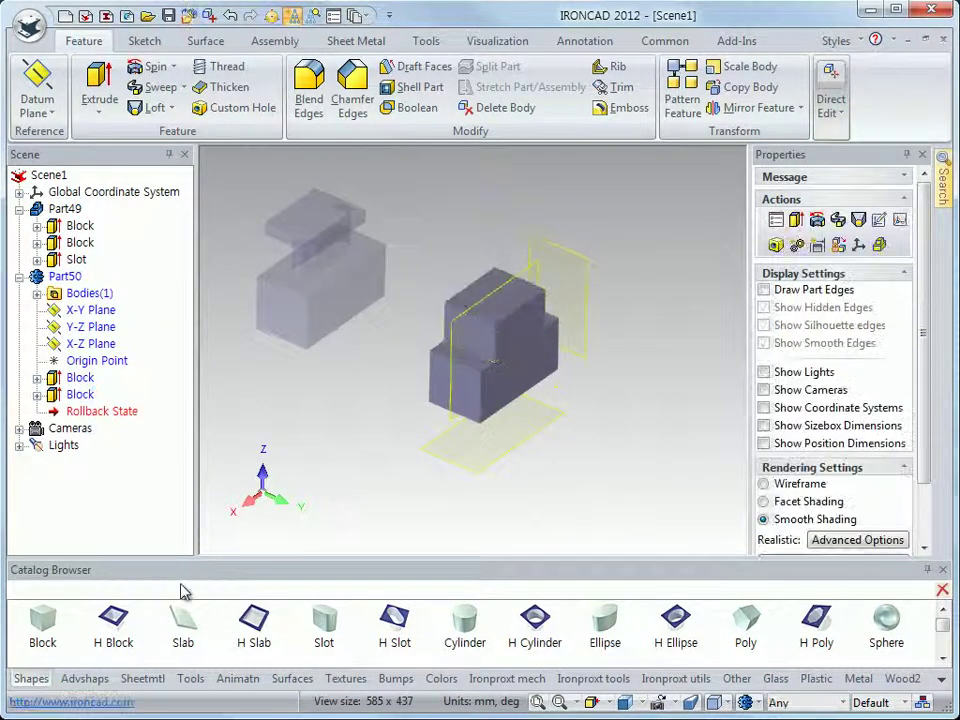
Step: Place a third Block on top of the stack, stretch its length to about 64 mm, and shorten it to about 49 mm
left_click(495, 303)
left_click(493, 305)
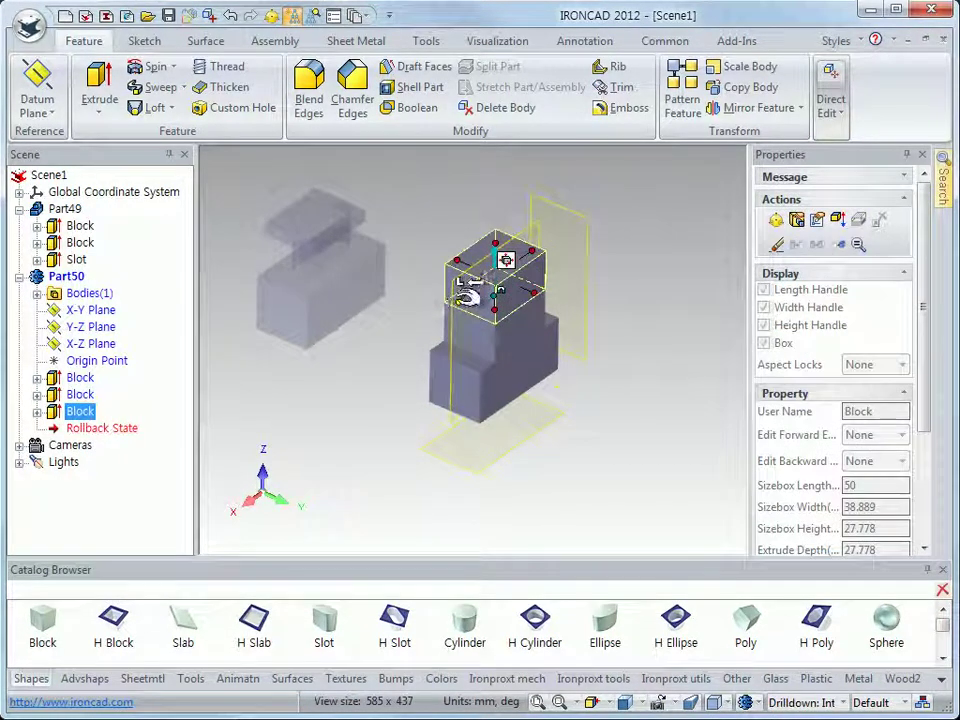
left_click_drag(233, 370, 285, 311, "shift")
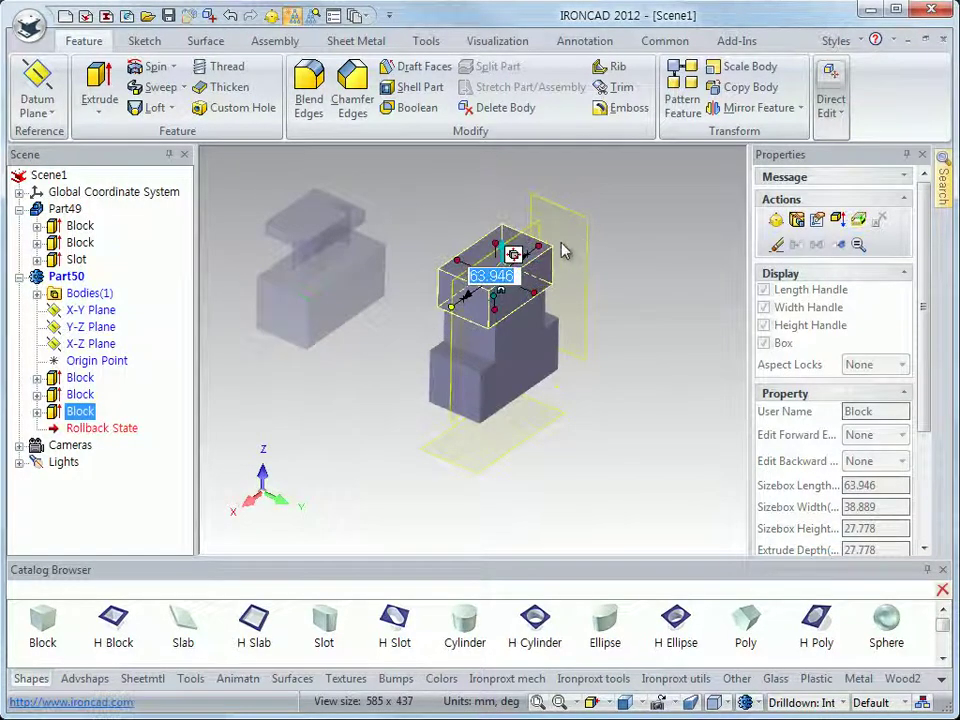
left_click_drag(548, 240, 377, 236, "shift")
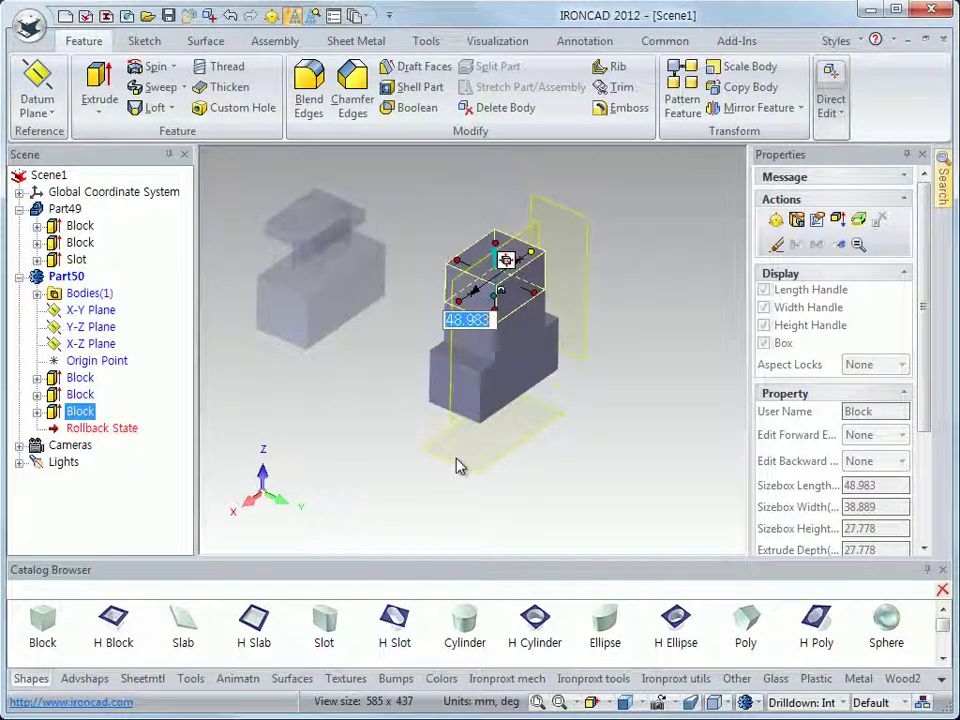
left_click(625, 456)
Step: Select the topmost block of Part50 and delete it
left_click(510, 308)
left_click(510, 308)
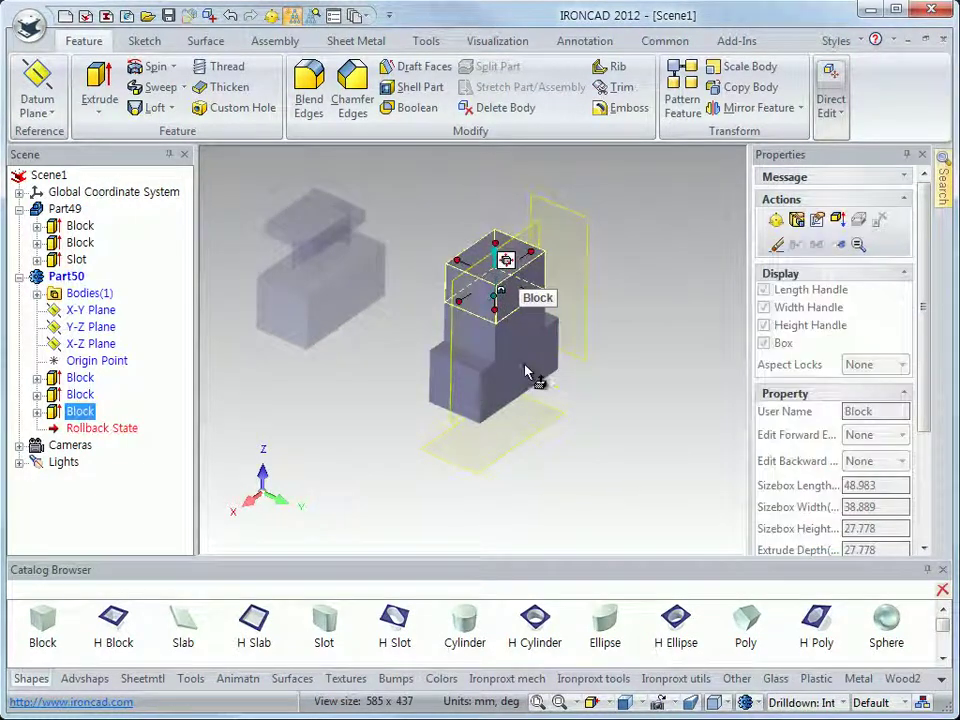
key("Delete")
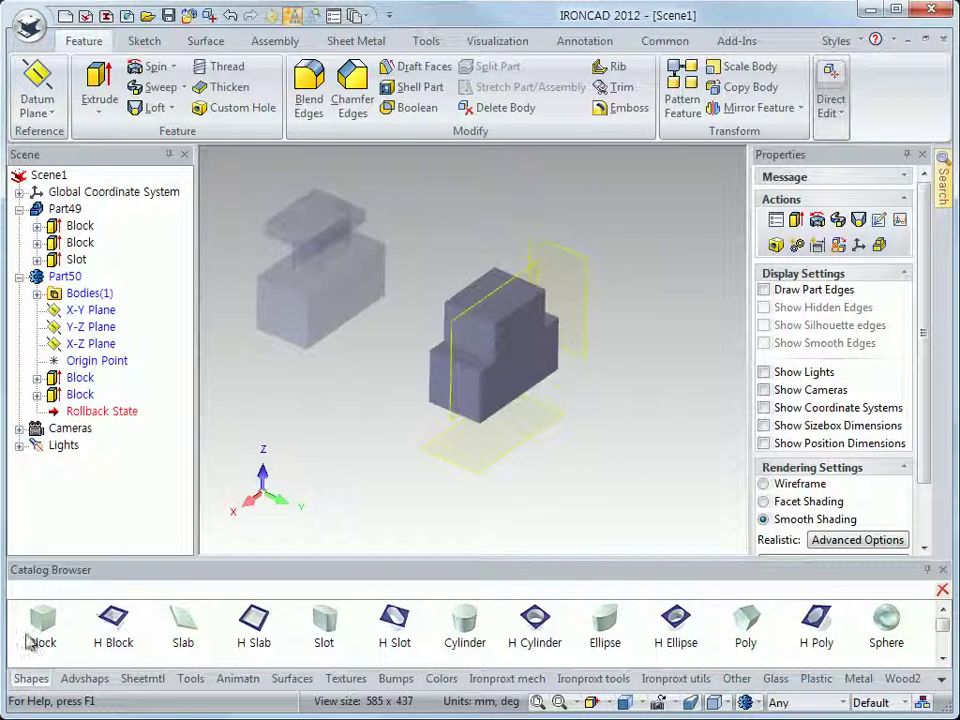
Step: Place another Block at the centre of Part50's top face, and stretch its length to about 180 mm
left_click_drag(42, 622, 477, 305)
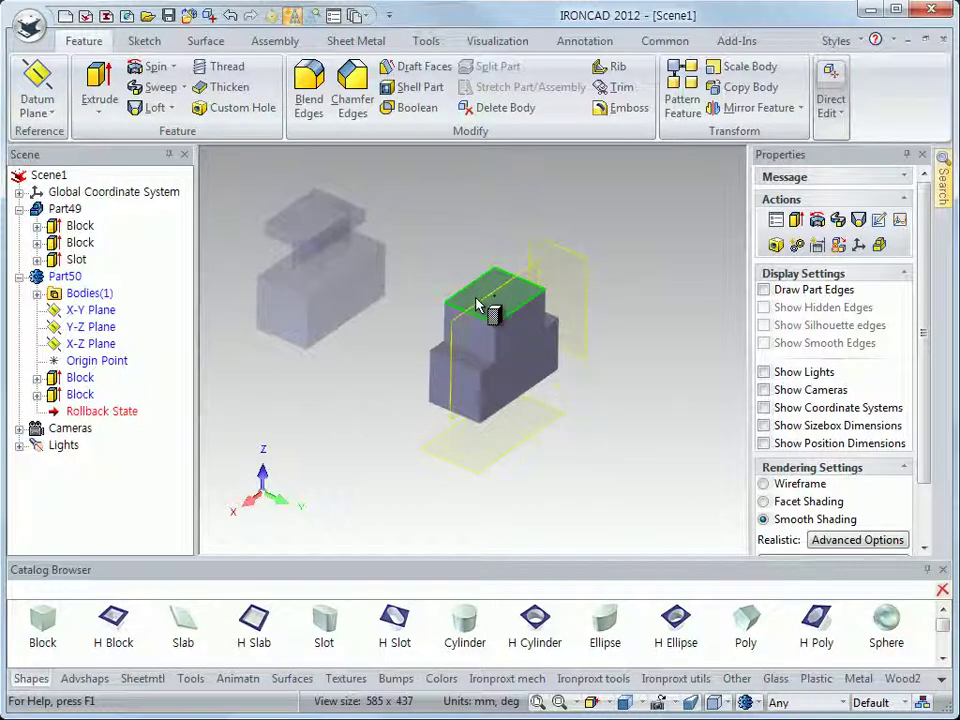
mouse_move(487, 325)
left_mouse_down()
mouse_move(504, 318)
mouse_move(499, 306)
left_mouse_up()
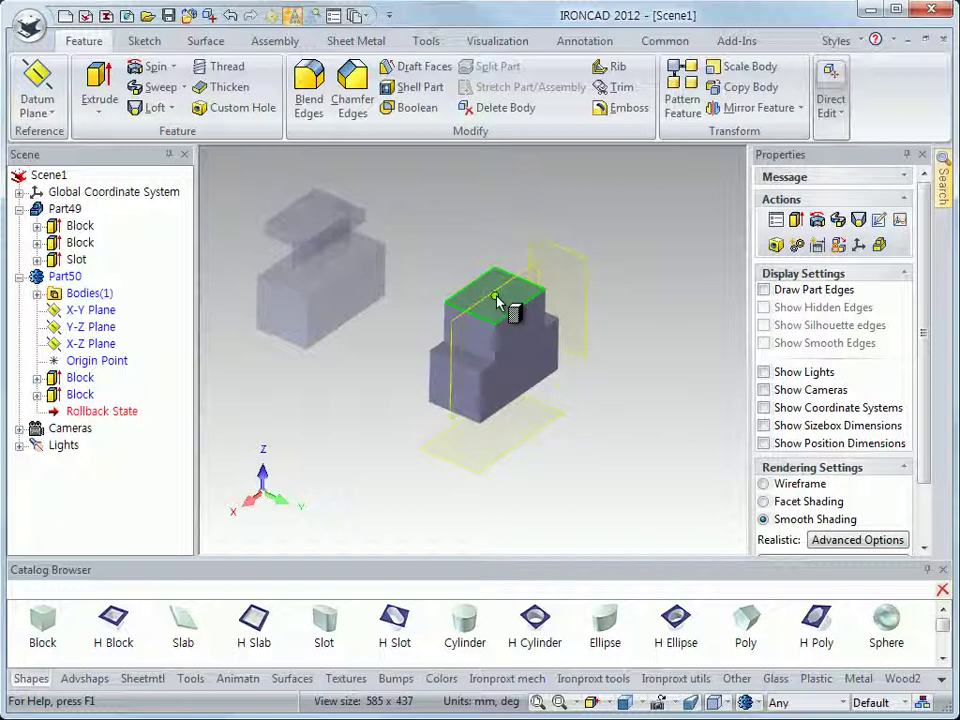
mouse_move(497, 300)
left_mouse_down()
mouse_move(506, 305)
mouse_move(500, 298)
left_mouse_up()
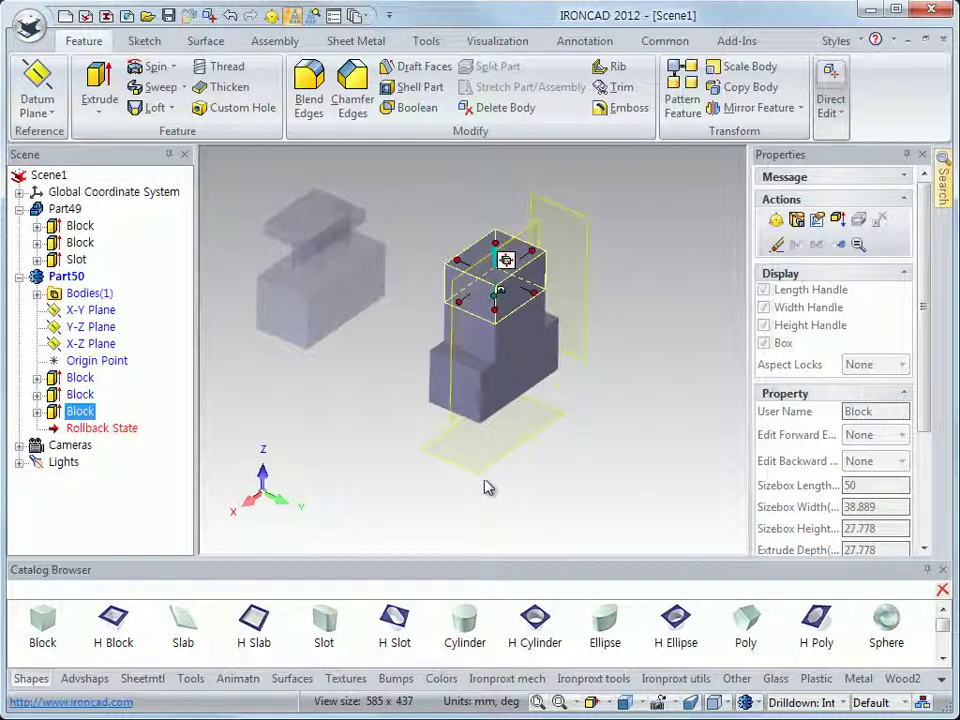
left_click_drag(457, 261, 409, 534)
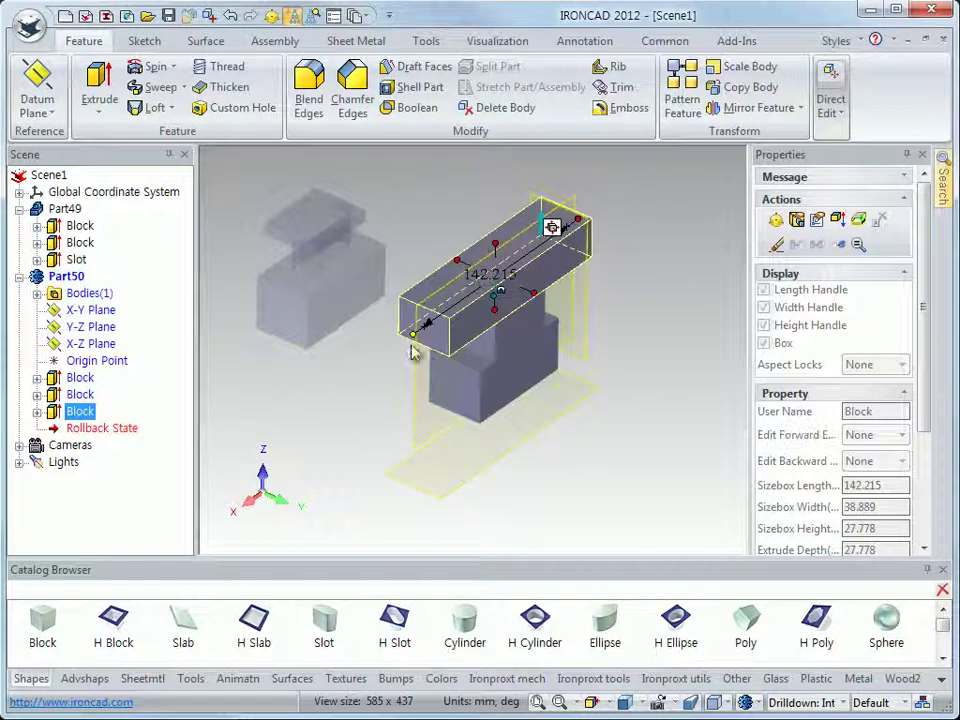
left_click_drag(416, 331, 390, 346)
key("BackSpace")
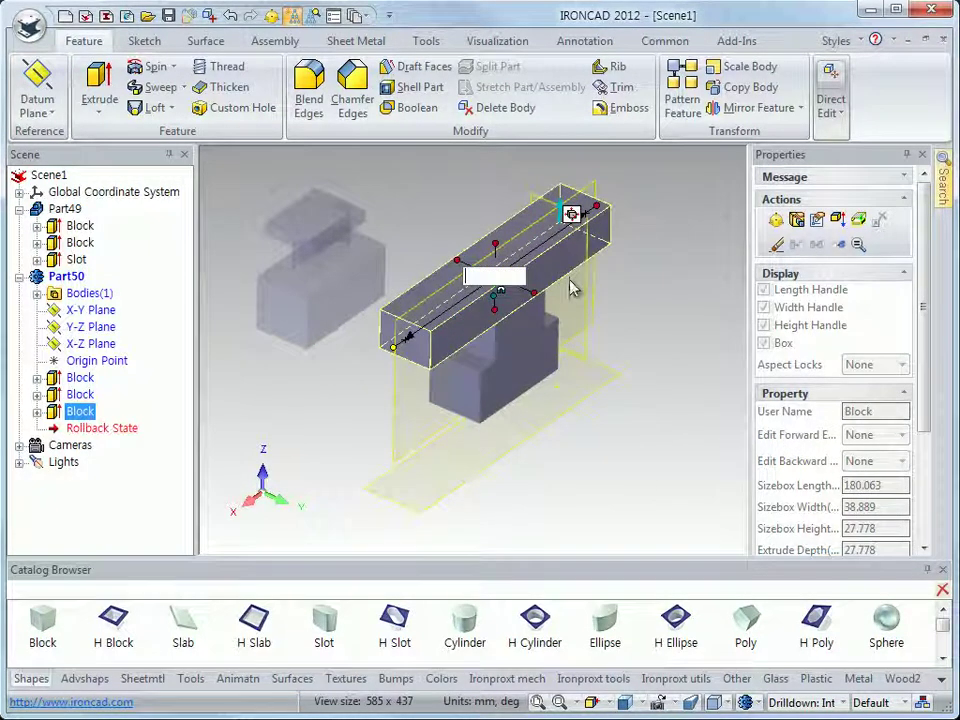
left_click(600, 364)
Step: Delete the 180 mm long top block
left_click(505, 302)
left_click(497, 296)
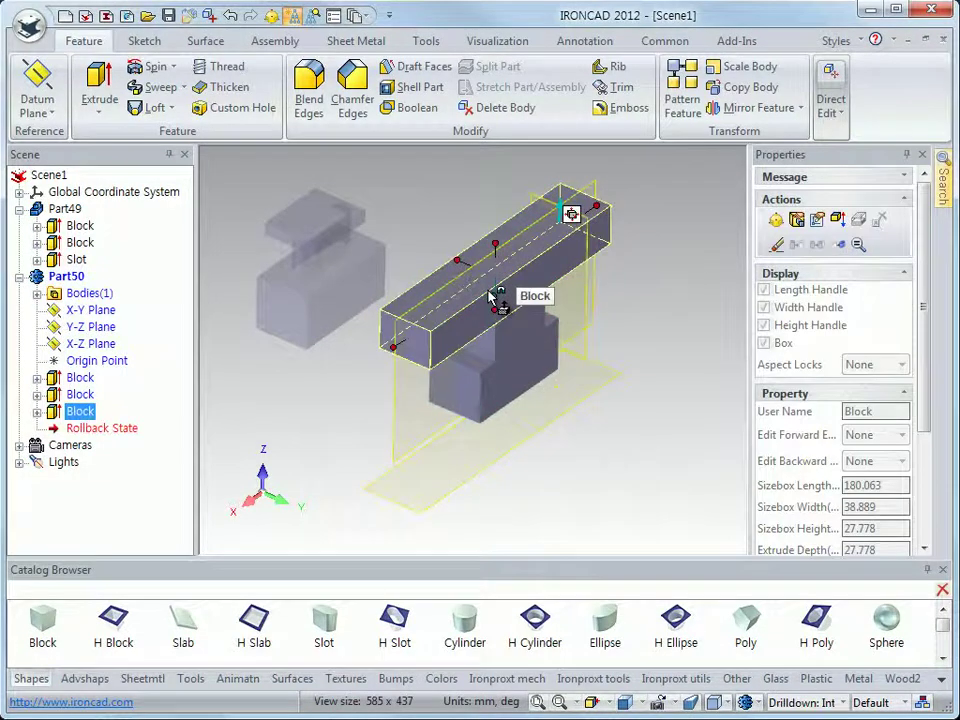
key("Delete")
Step: Place a new Block on Part50's top face, and fit its length to about 78 mm and its width to about 39 mm
left_click_drag(43, 625, 285, 311)
left_click_drag(515, 245, 369, 234)
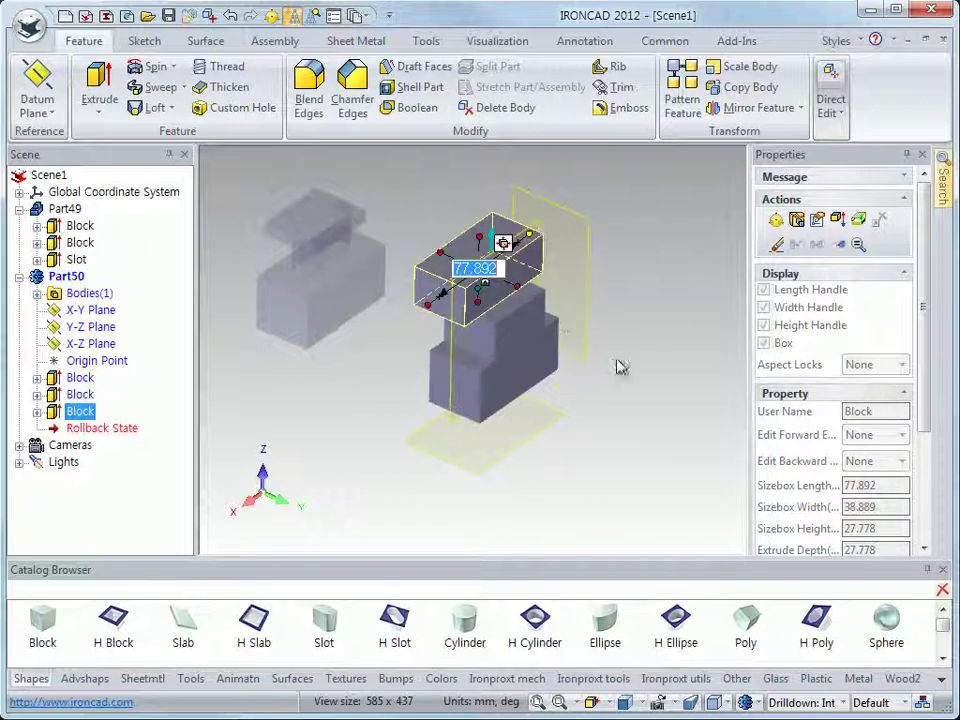
left_click_drag(440, 252, 446, 335)
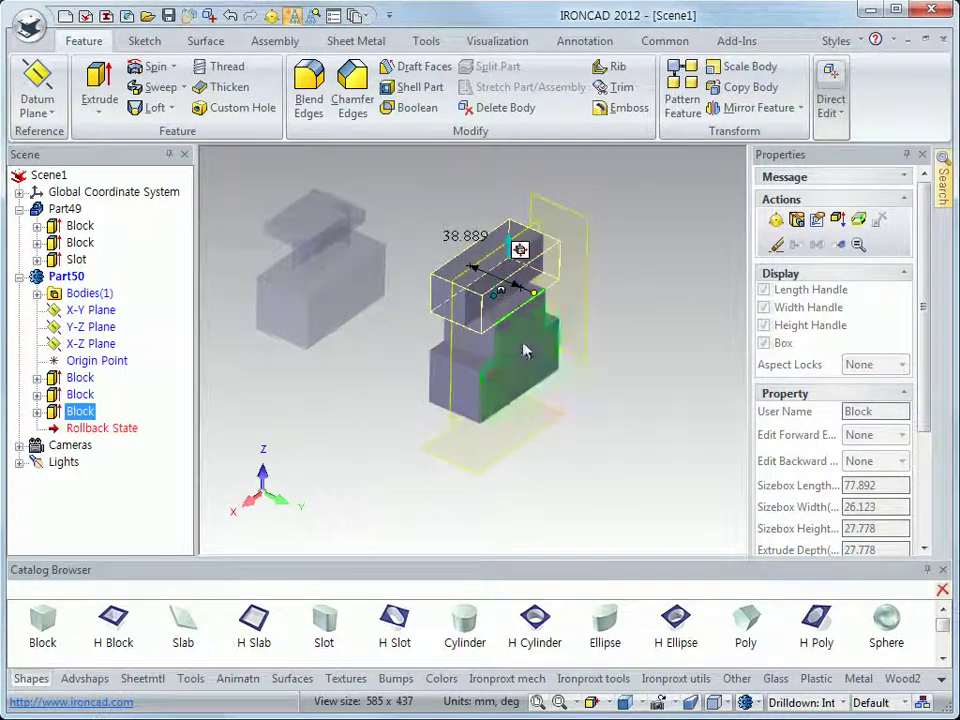
left_click_drag(523, 317, 523, 318)
left_click(607, 446)
Step: Delete Part50's bottom Block together with all its child features, and undo the deletion
mouse_move(572, 456)
middle_mouse_down()
mouse_move(441, 476)
mouse_move(604, 431)
mouse_move(591, 456)
mouse_move(559, 473)
middle_mouse_up()
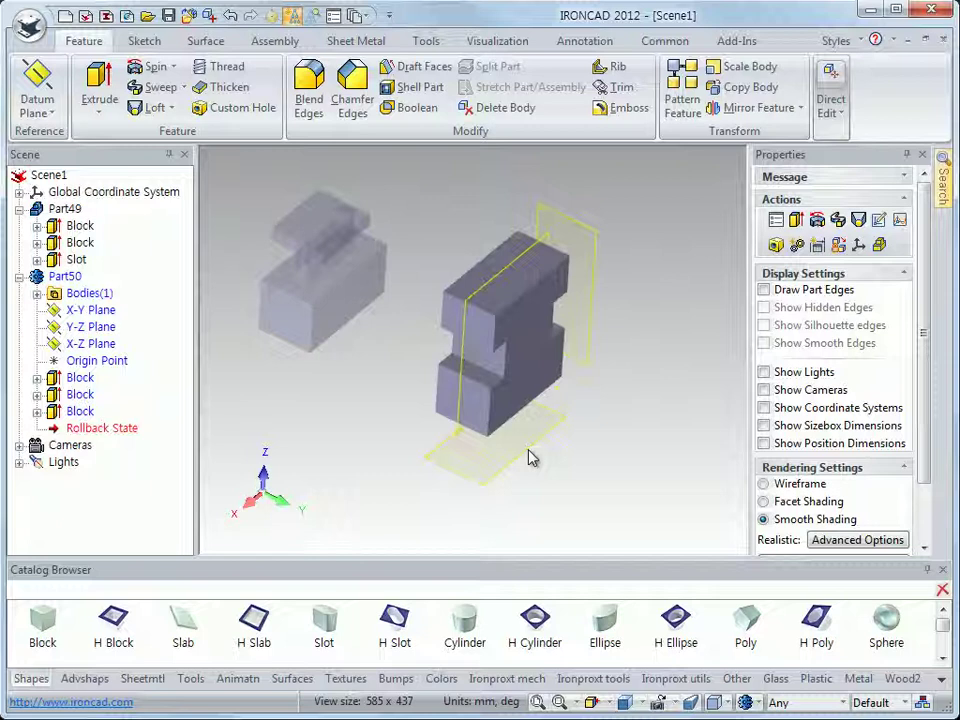
left_click(489, 419)
left_click(488, 417)
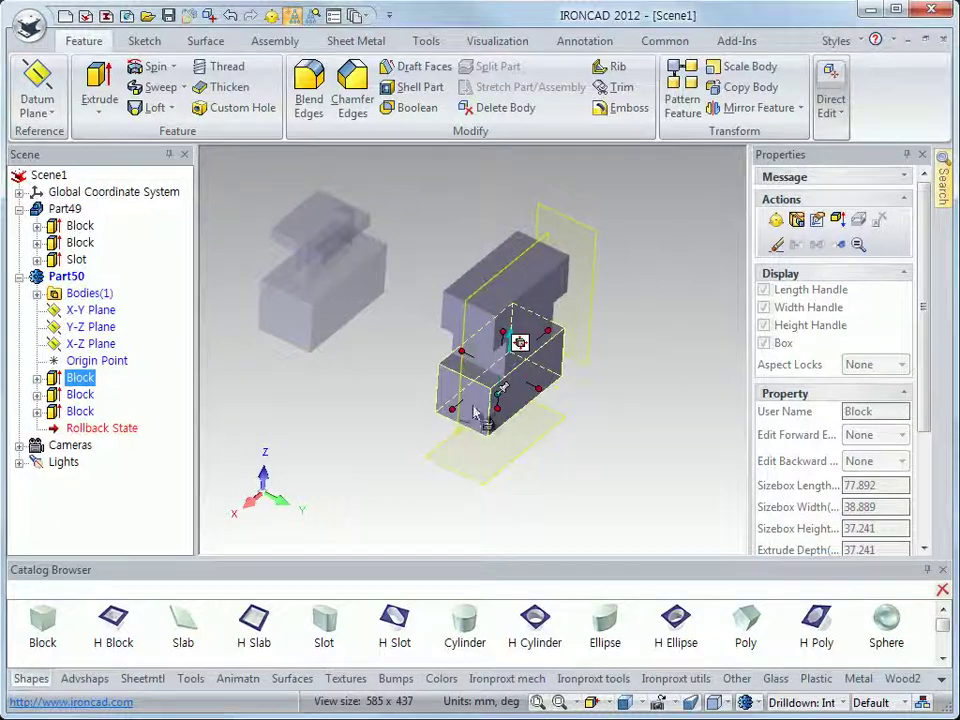
left_click(364, 446)
left_click(497, 407)
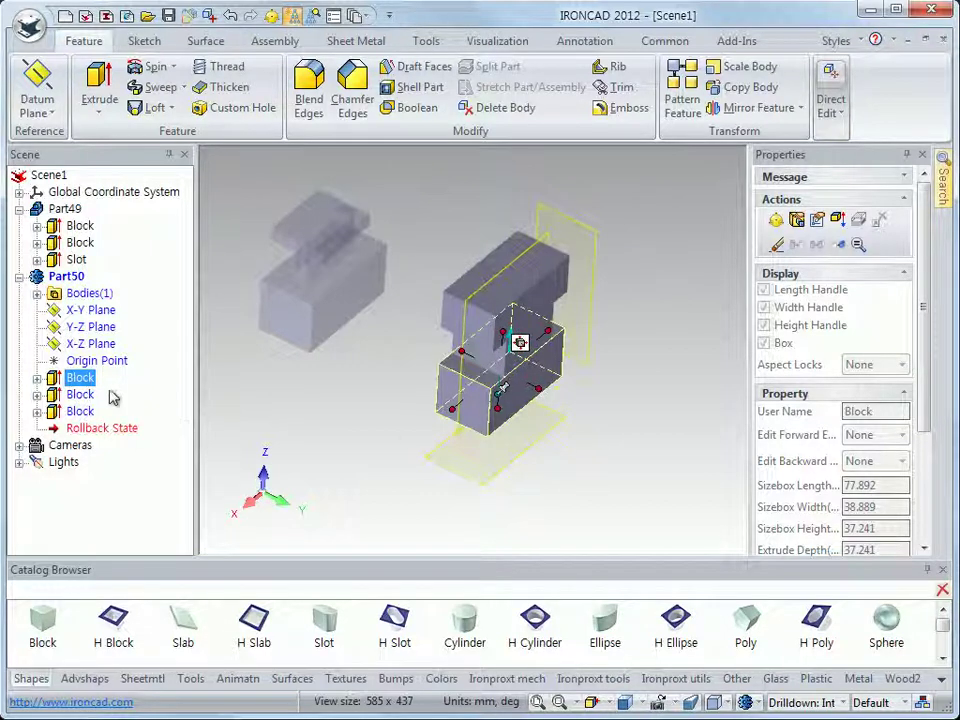
right_click(66, 376)
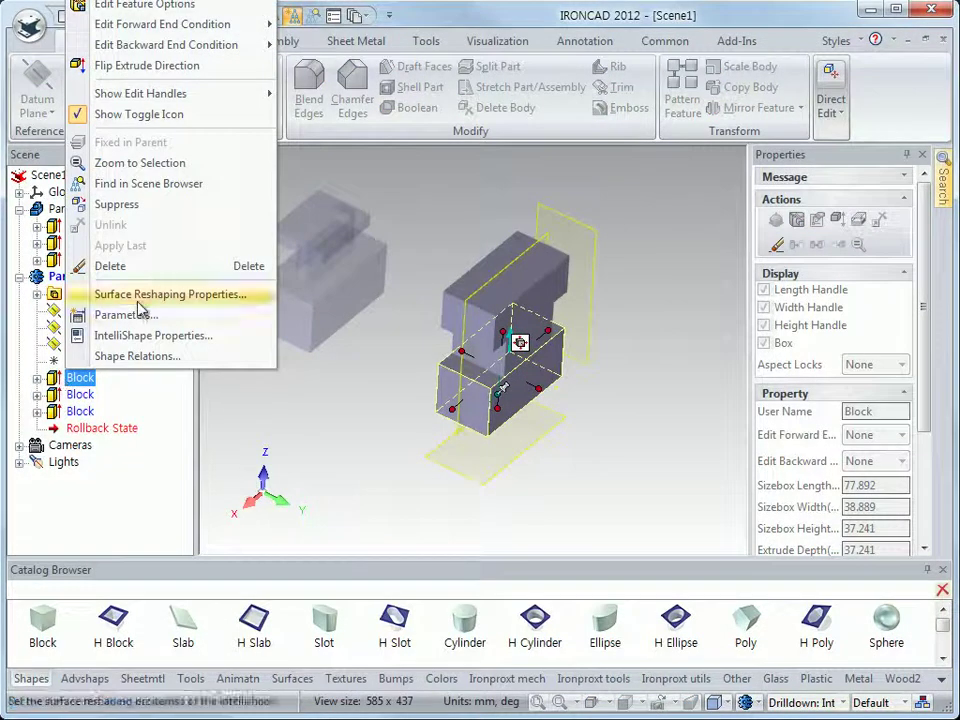
left_click(163, 267)
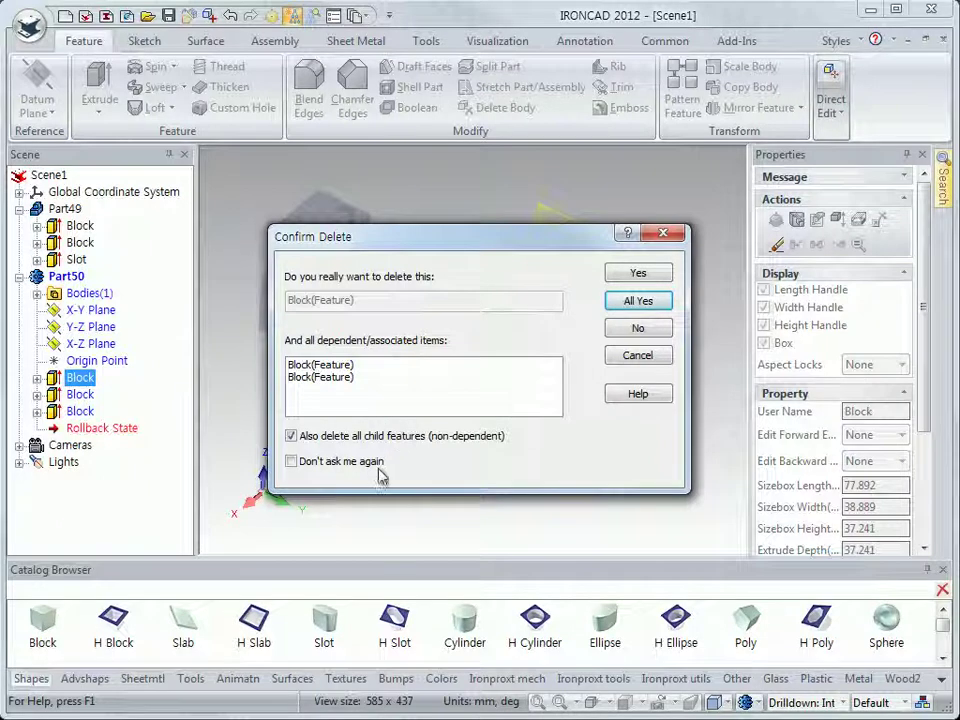
left_click(659, 304)
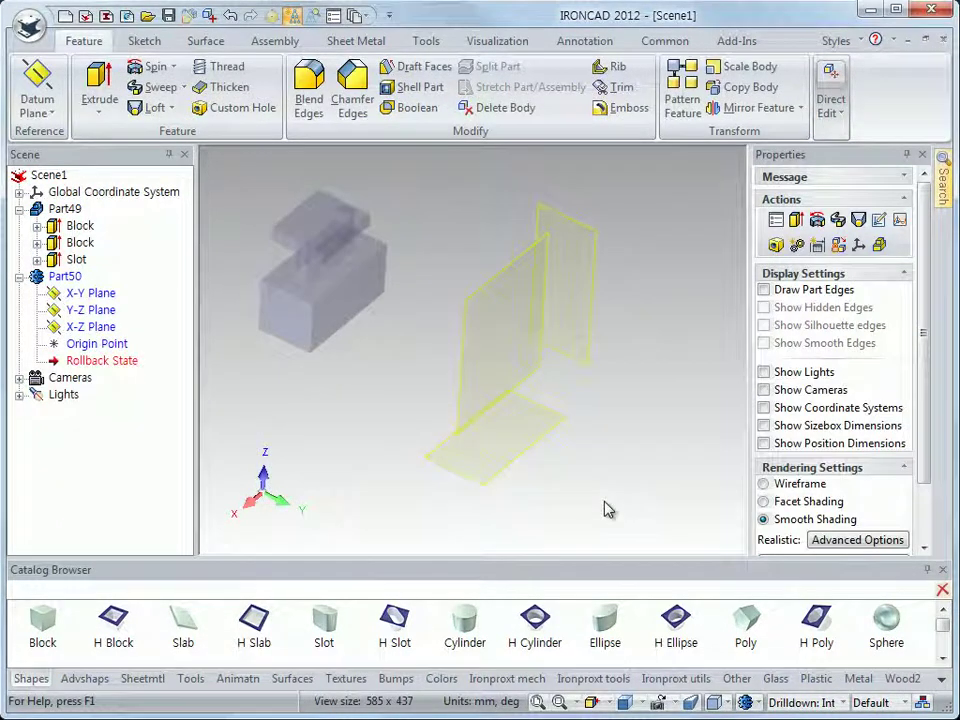
key("ctrl+z")
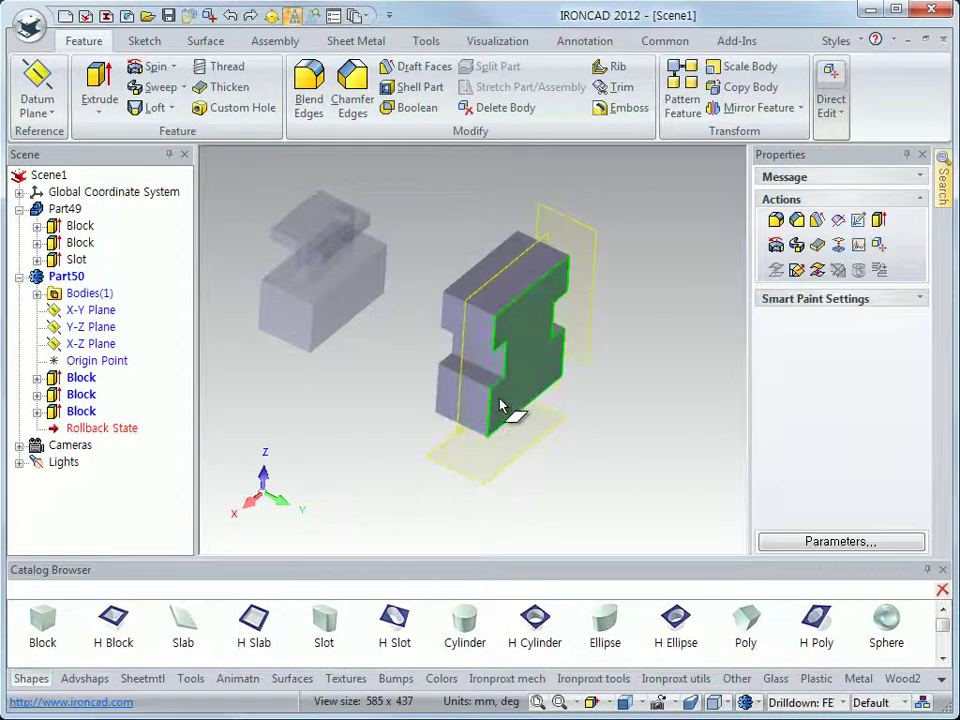
Step: Delete Part50's bottom Block without deleting its child features, and continue the rebuild ignoring the error
left_click(505, 406)
left_click(495, 405)
key("Delete")
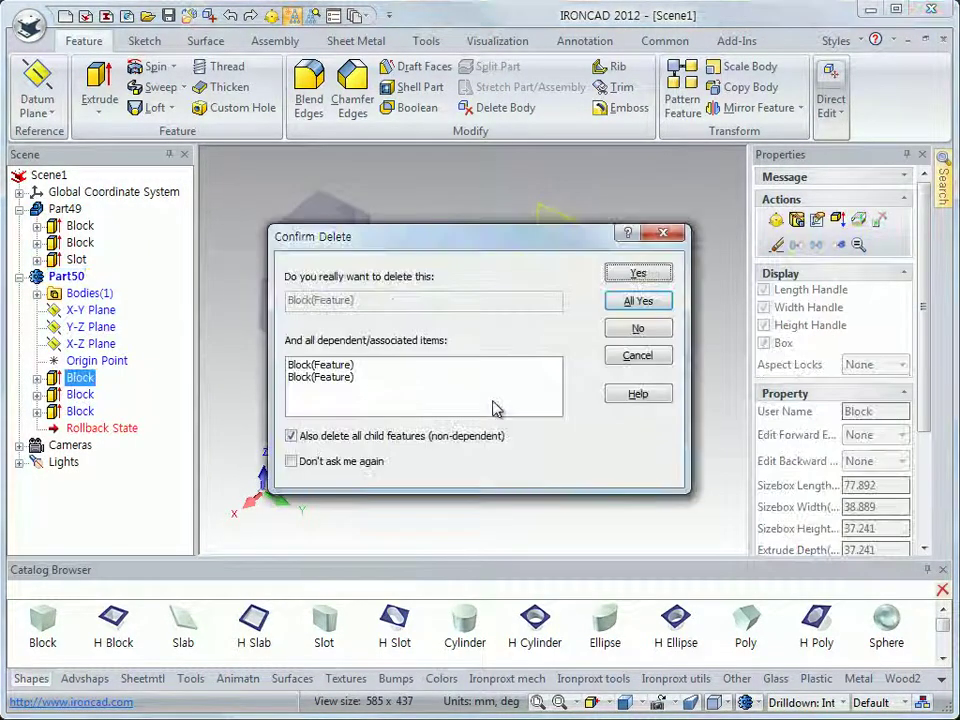
left_click(292, 437)
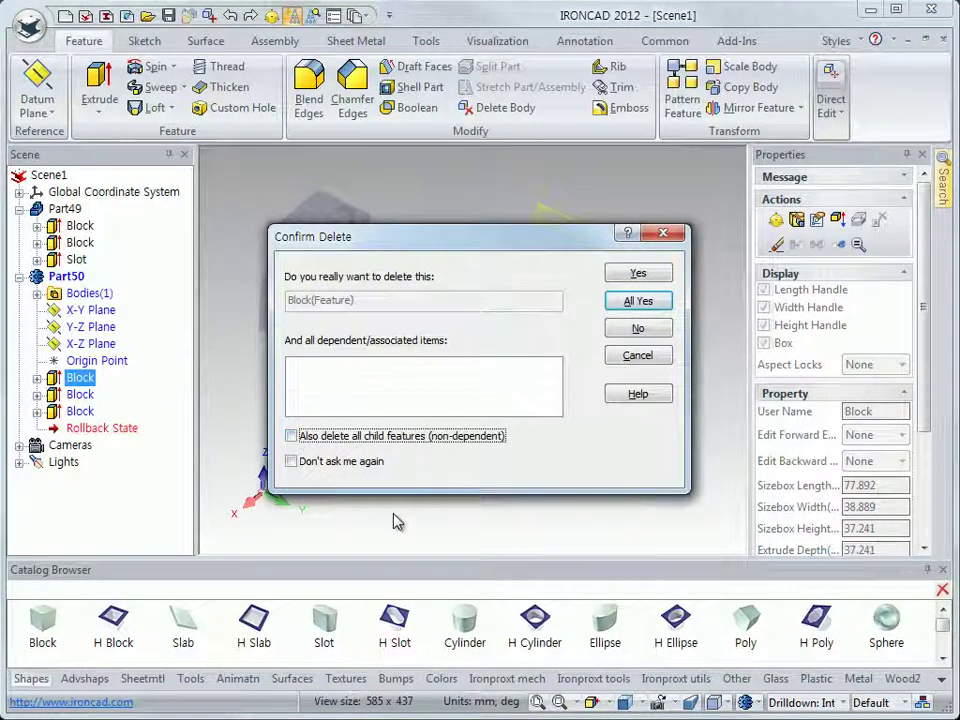
left_click(650, 279)
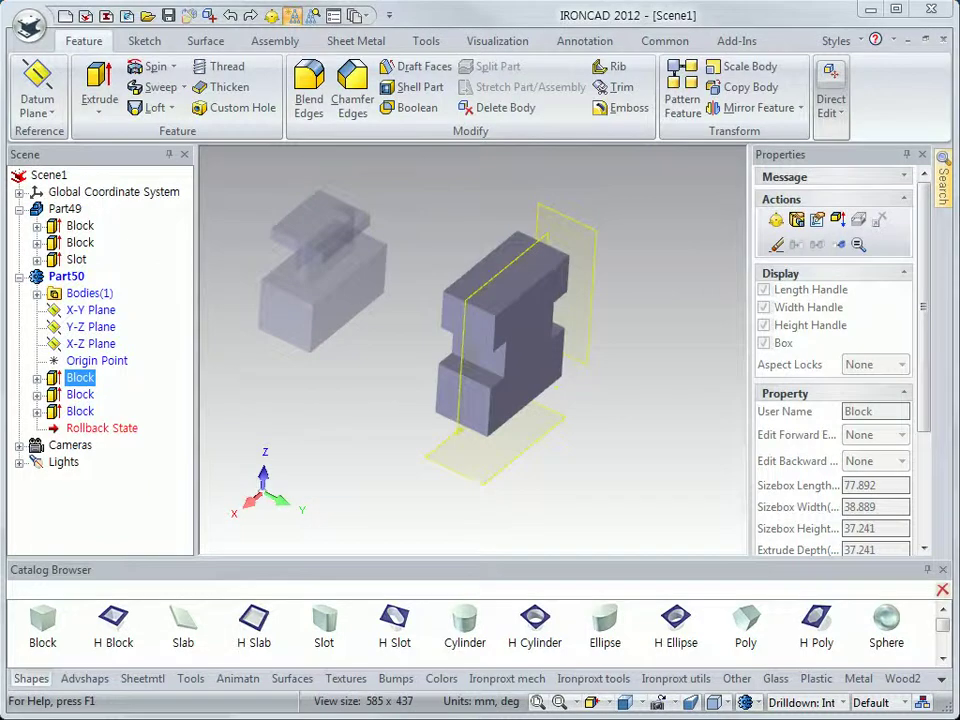
left_click_drag(321, 240, 343, 115)
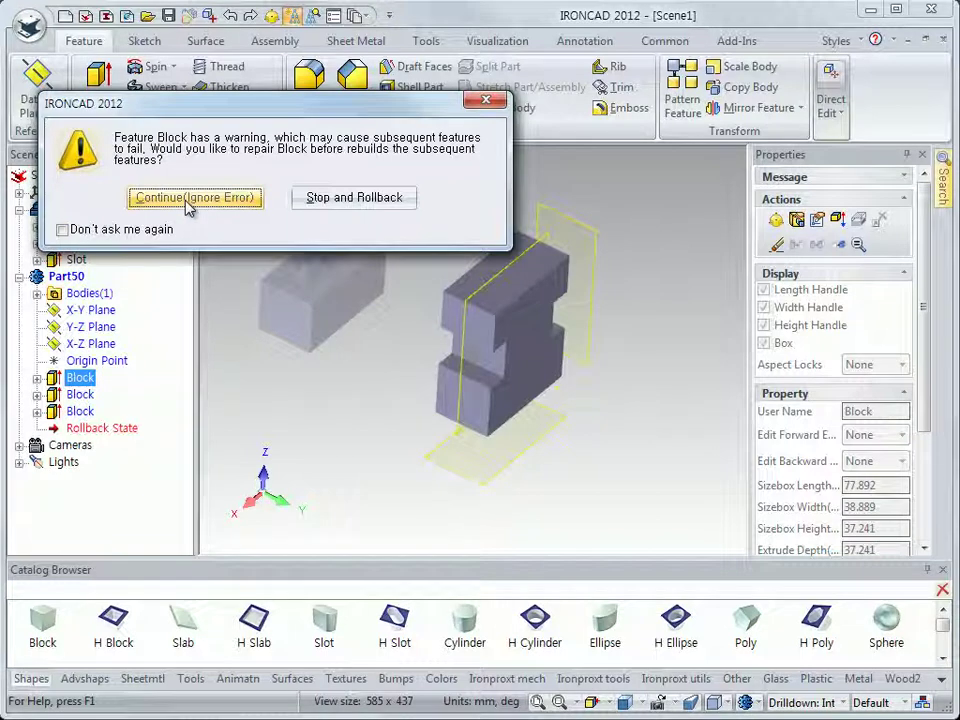
left_click(222, 203)
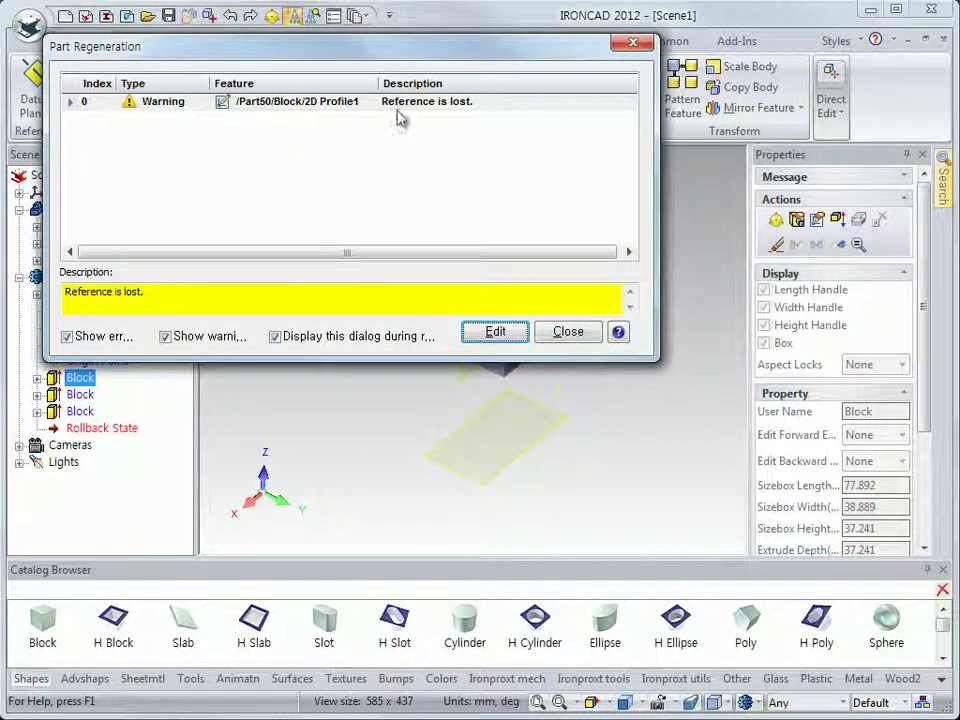
Step: Open the placement of the 2D profile with the lost reference, accept it with the Plane/Face option, and close the regeneration report
left_click(493, 333)
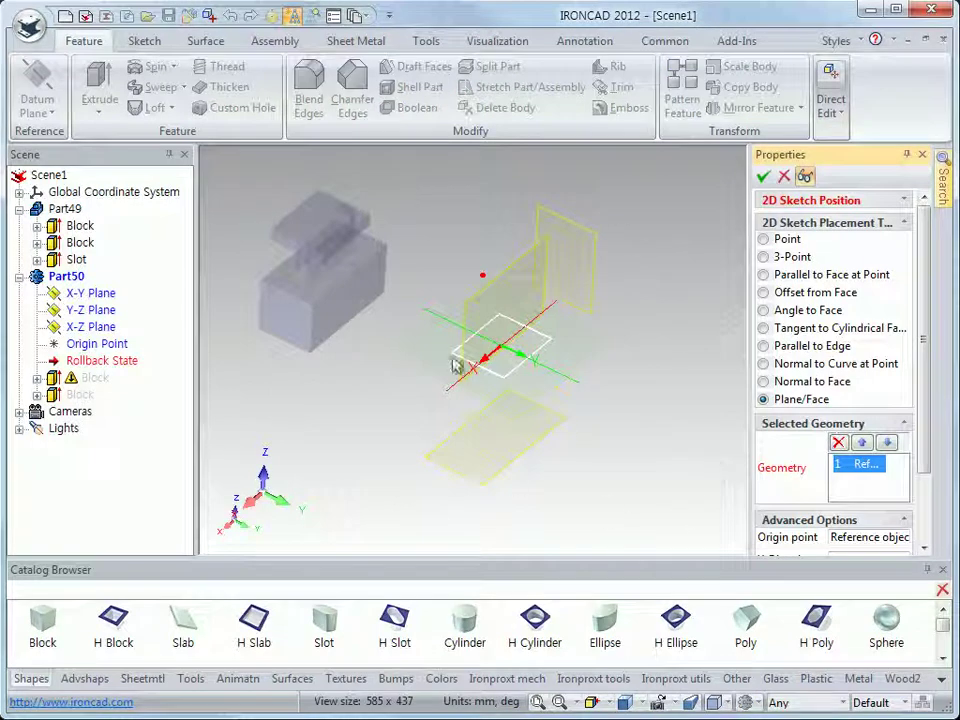
left_click(763, 176)
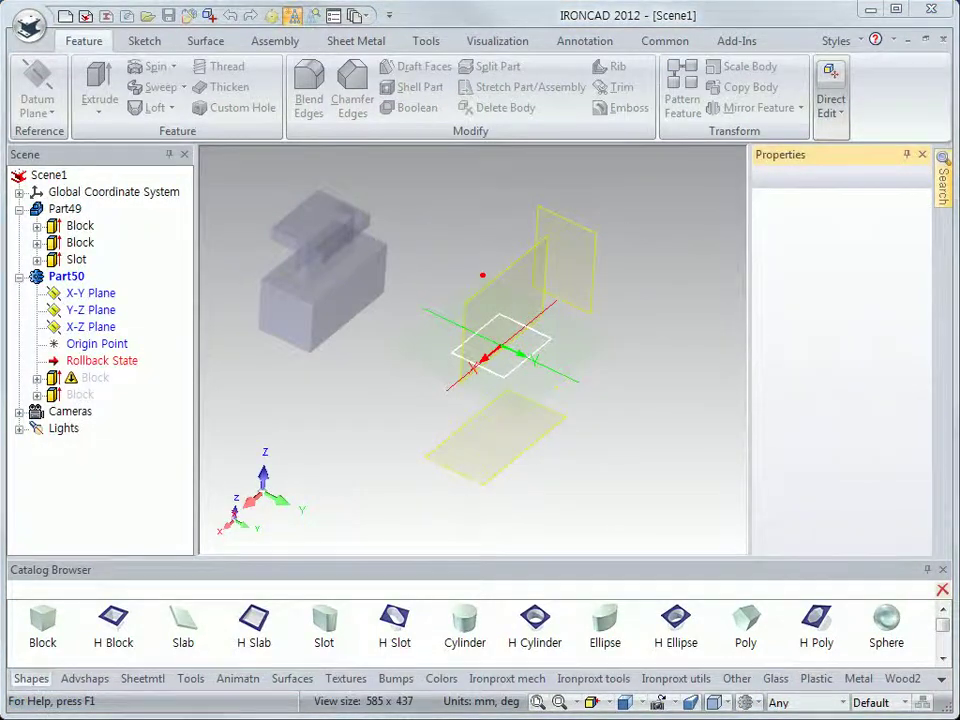
left_click(337, 167)
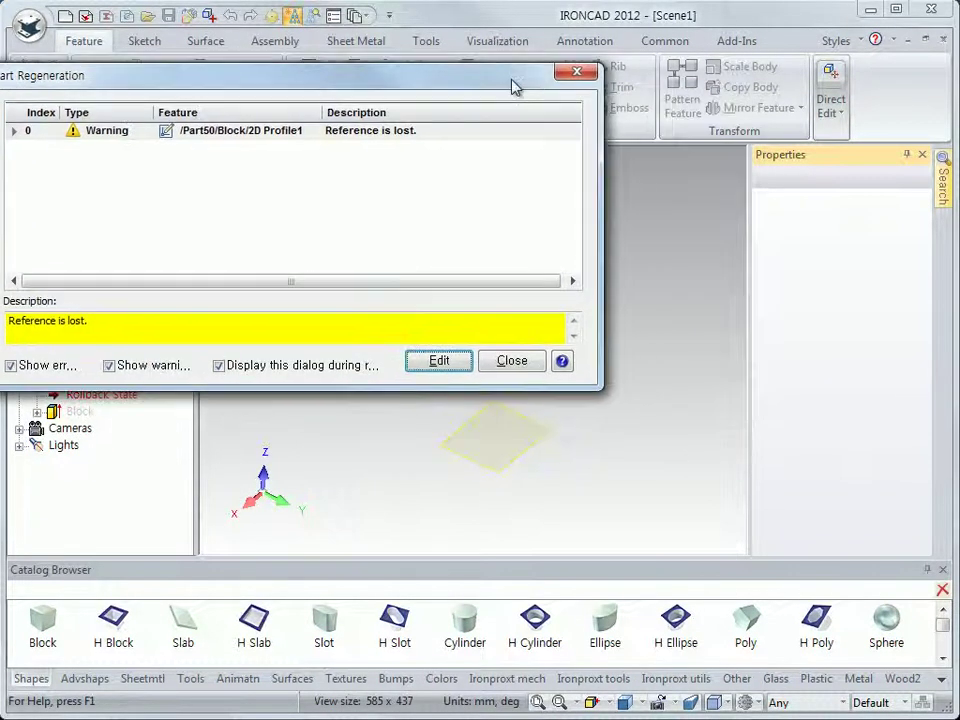
left_click_drag(423, 78, 457, 81)
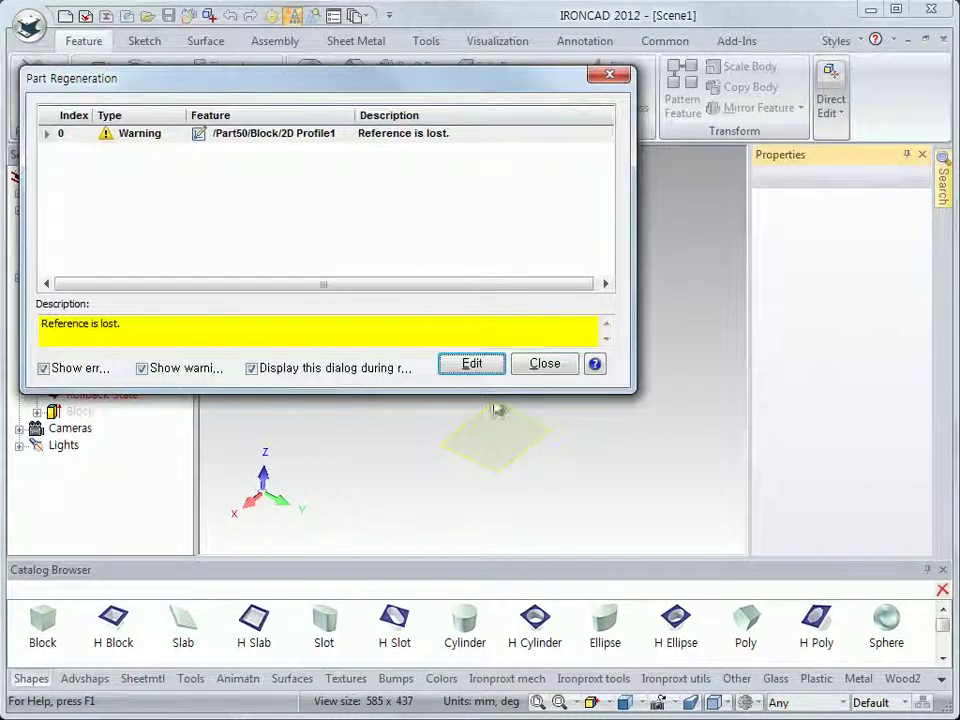
left_click(545, 364)
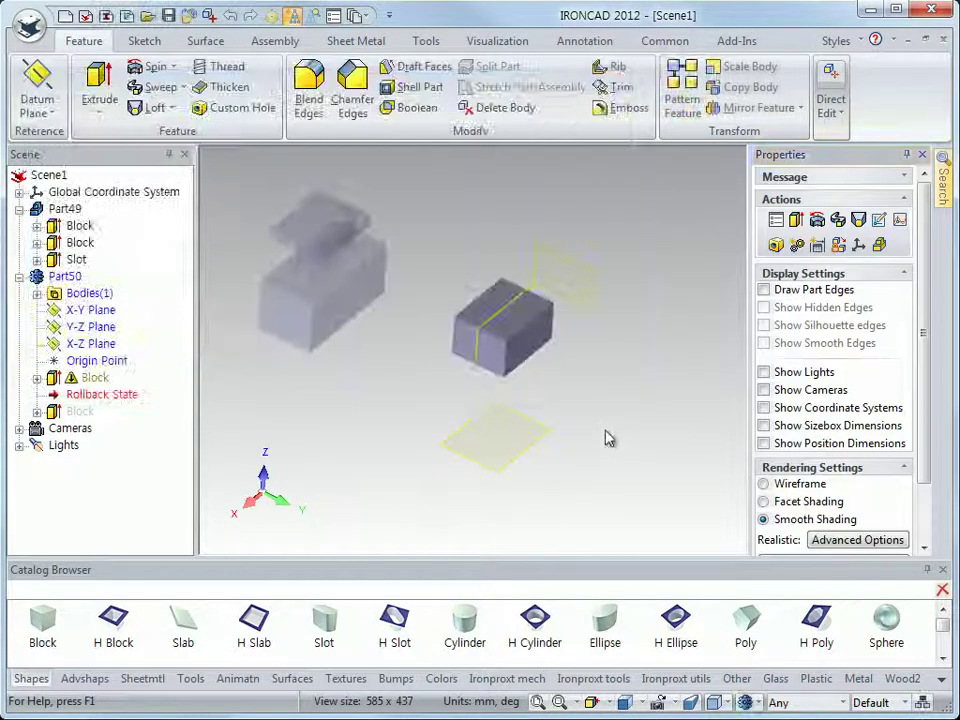
Step: Move Part50's Rollback State below the last Block, ignoring the rebuild error and closing the regeneration report
left_click(80, 394)
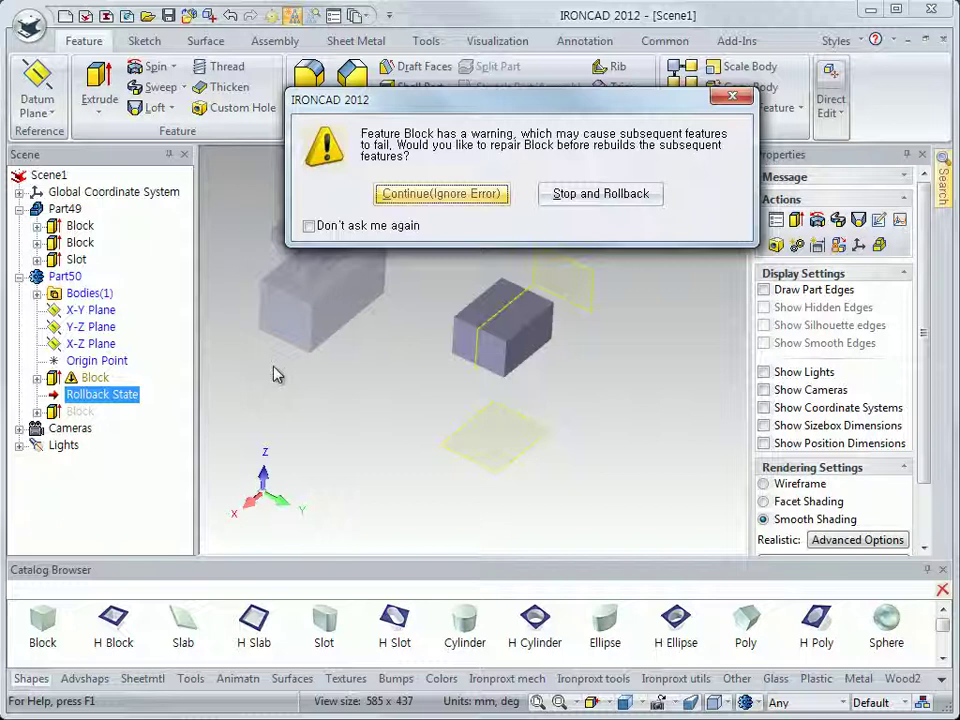
left_click(410, 195)
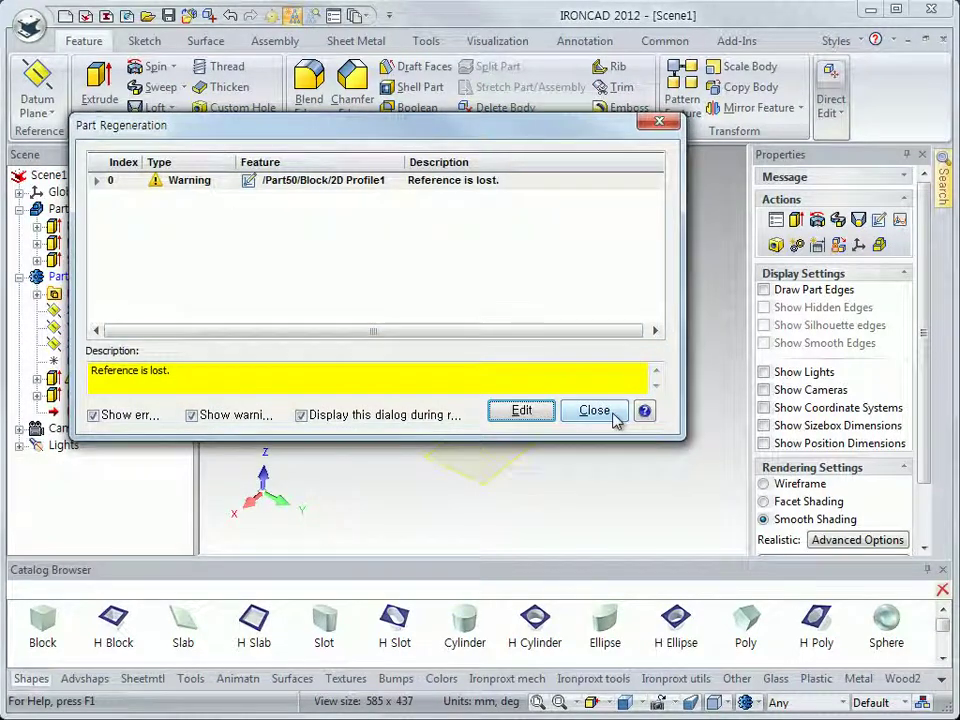
left_click(595, 411)
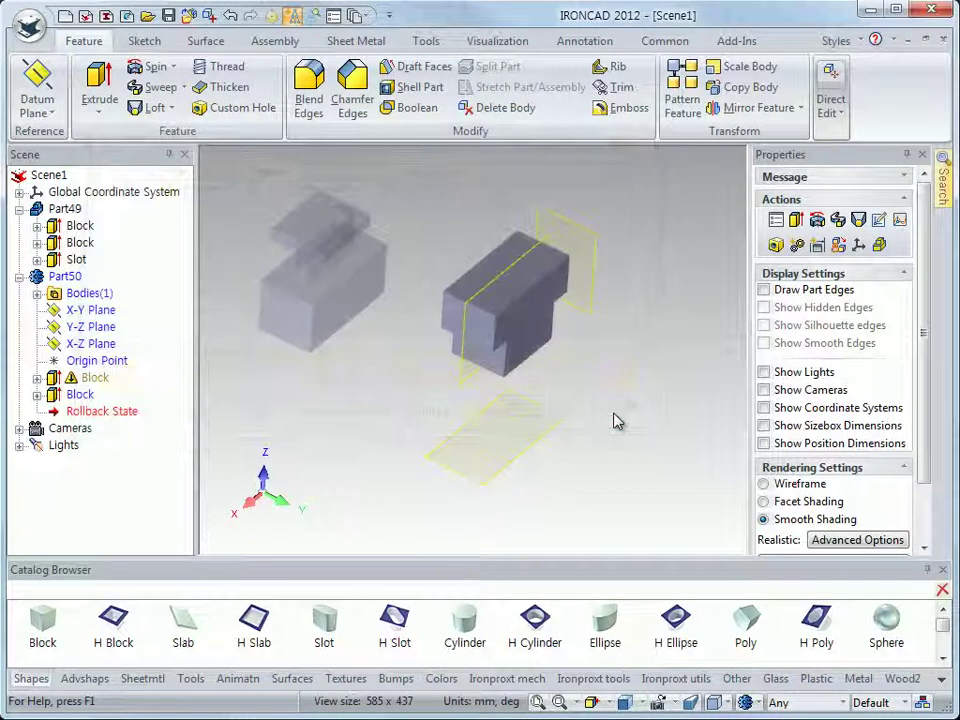
Step: Deactivate Part50 to return to the whole scene
middle_click_drag(621, 430, 577, 476)
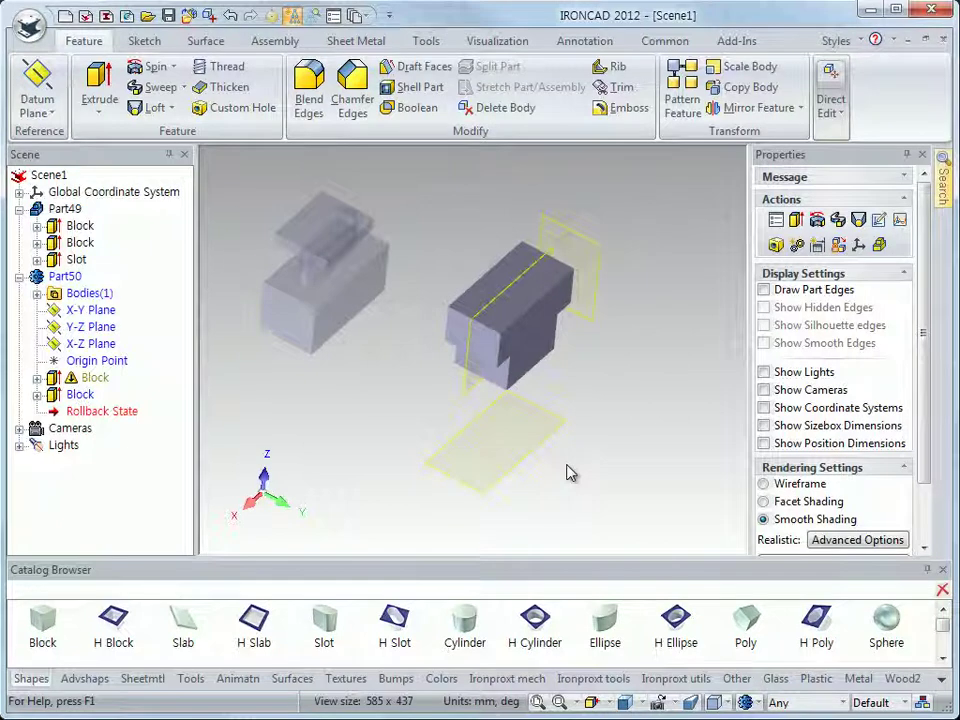
right_click(570, 474)
left_click(679, 225)
mouse_move(581, 486)
middle_mouse_down()
mouse_move(589, 420)
mouse_move(469, 480)
mouse_move(603, 490)
mouse_move(580, 478)
middle_mouse_up()
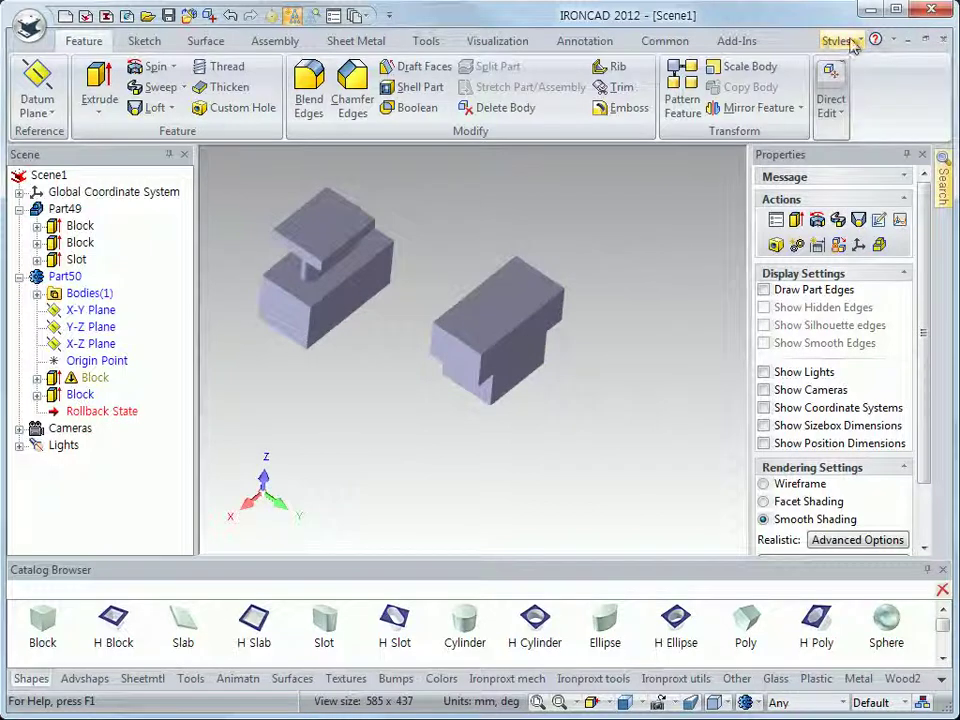